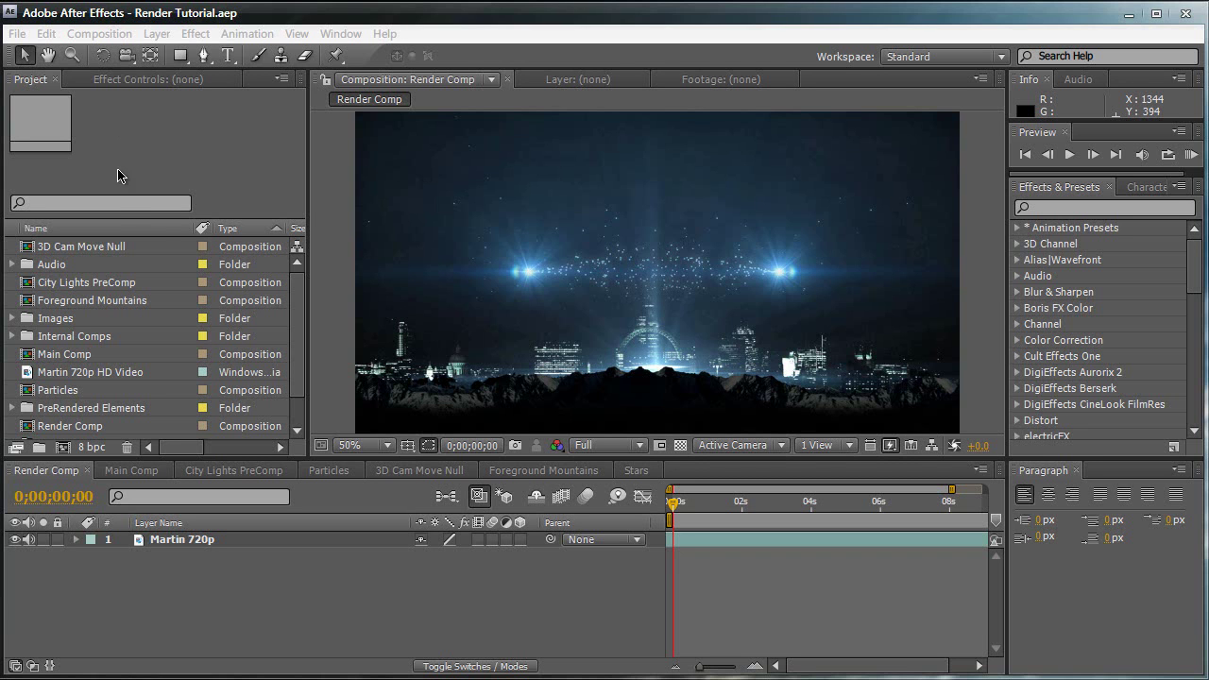
- Select 3D Cam Move Null, then focus the Render Comp timeline to show its full 0–10 s span
left_click(119, 245)
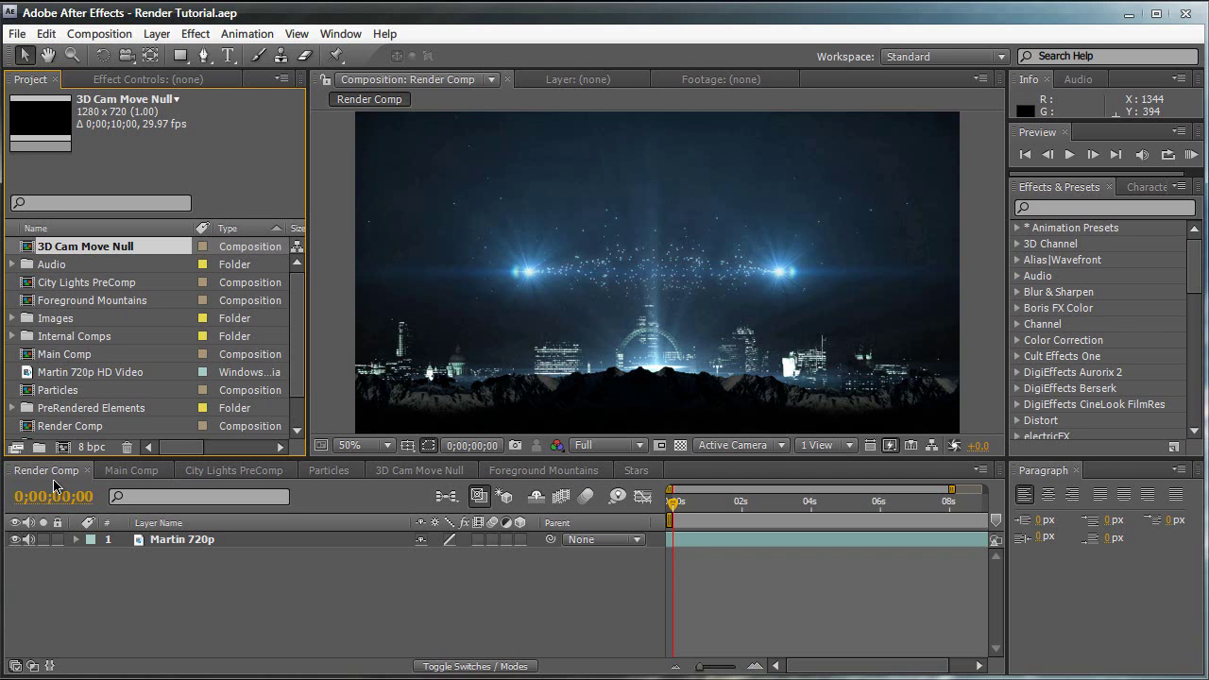
left_click(40, 591)
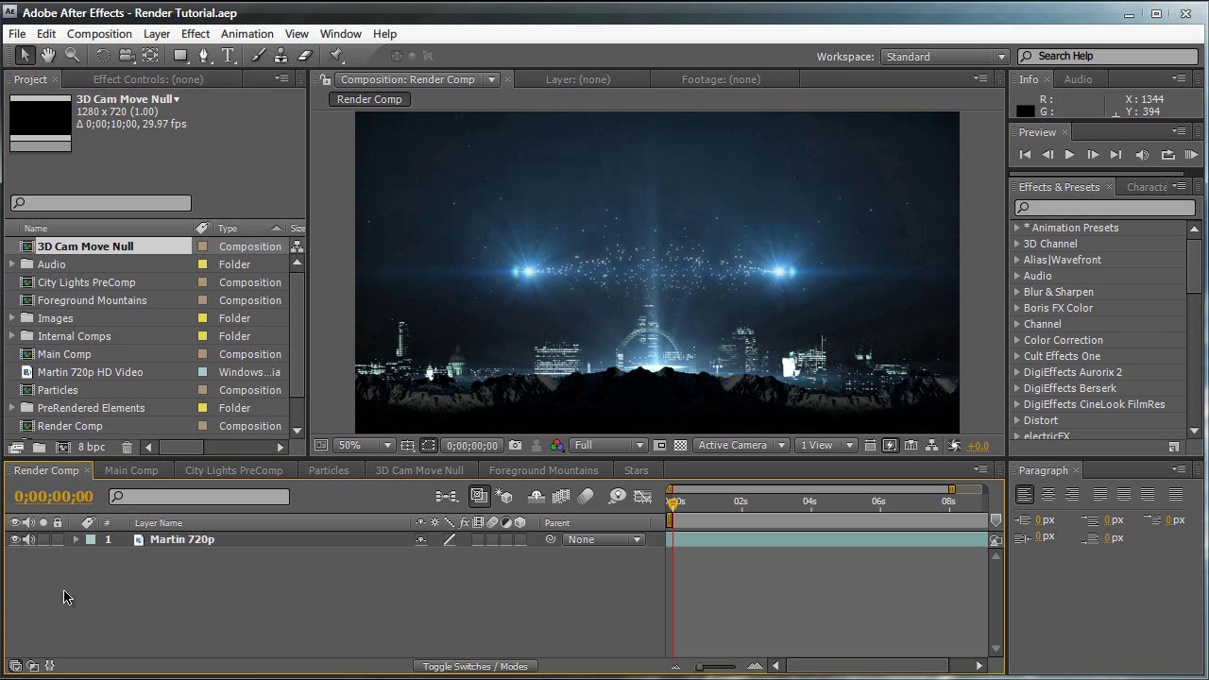
left_click_drag(700, 667, 694, 669)
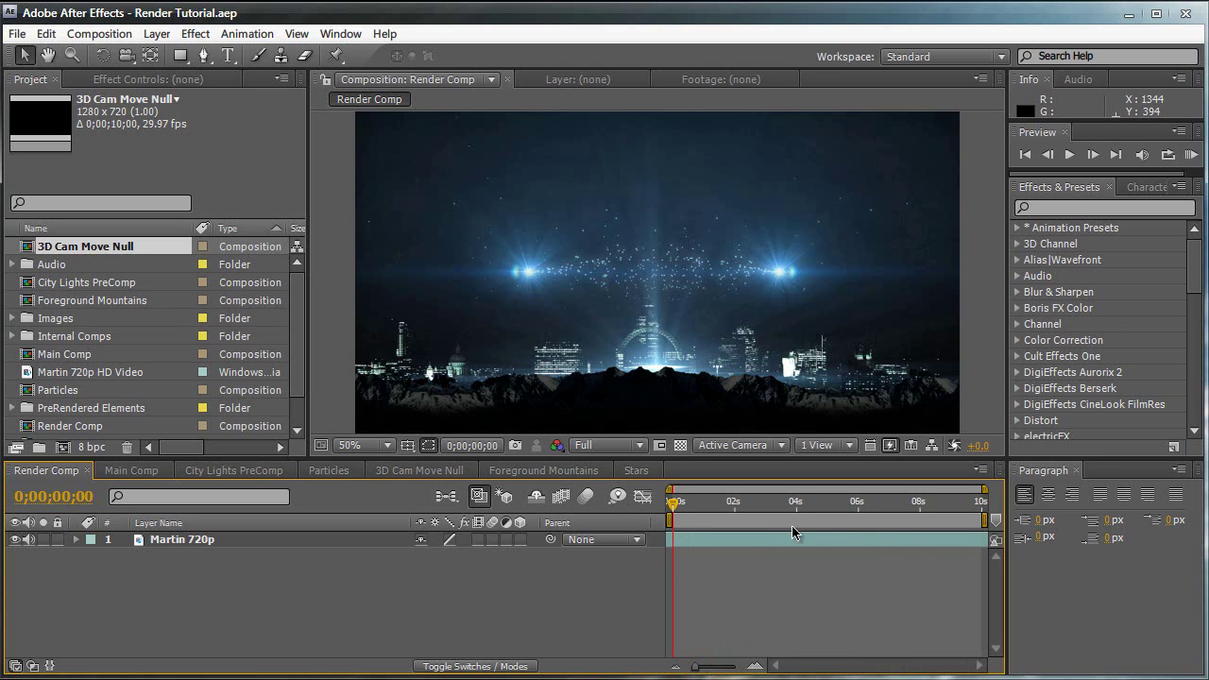
left_click(668, 522)
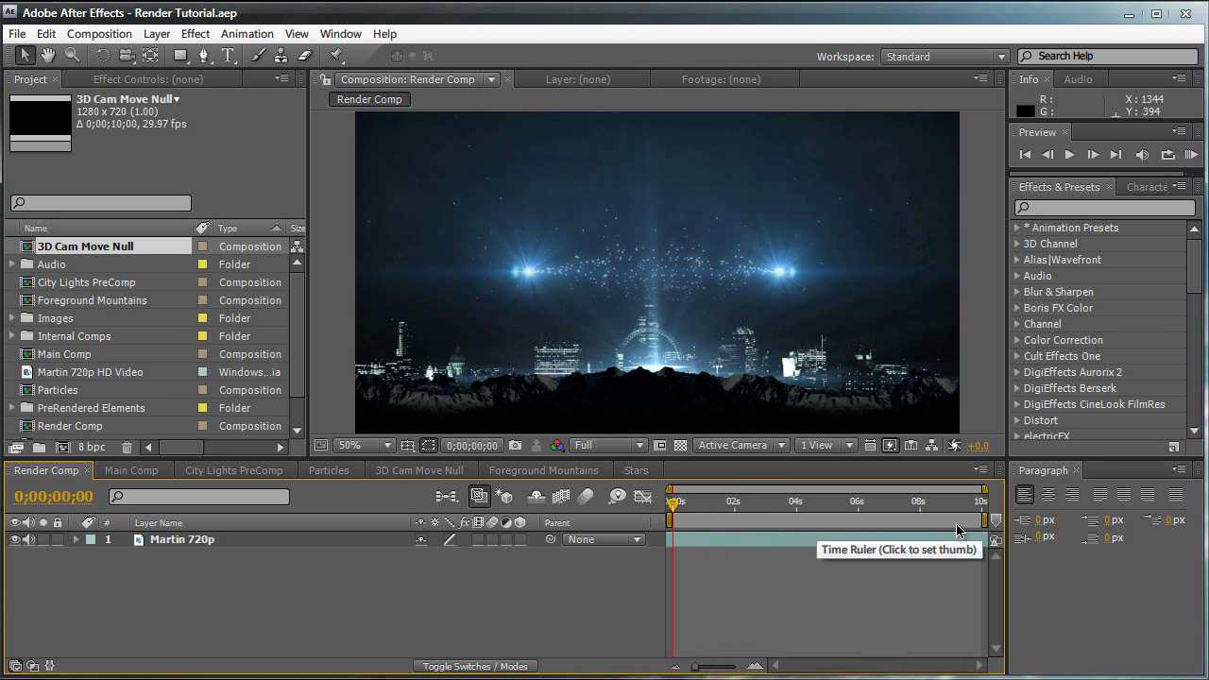
left_click_drag(982, 522, 835, 517)
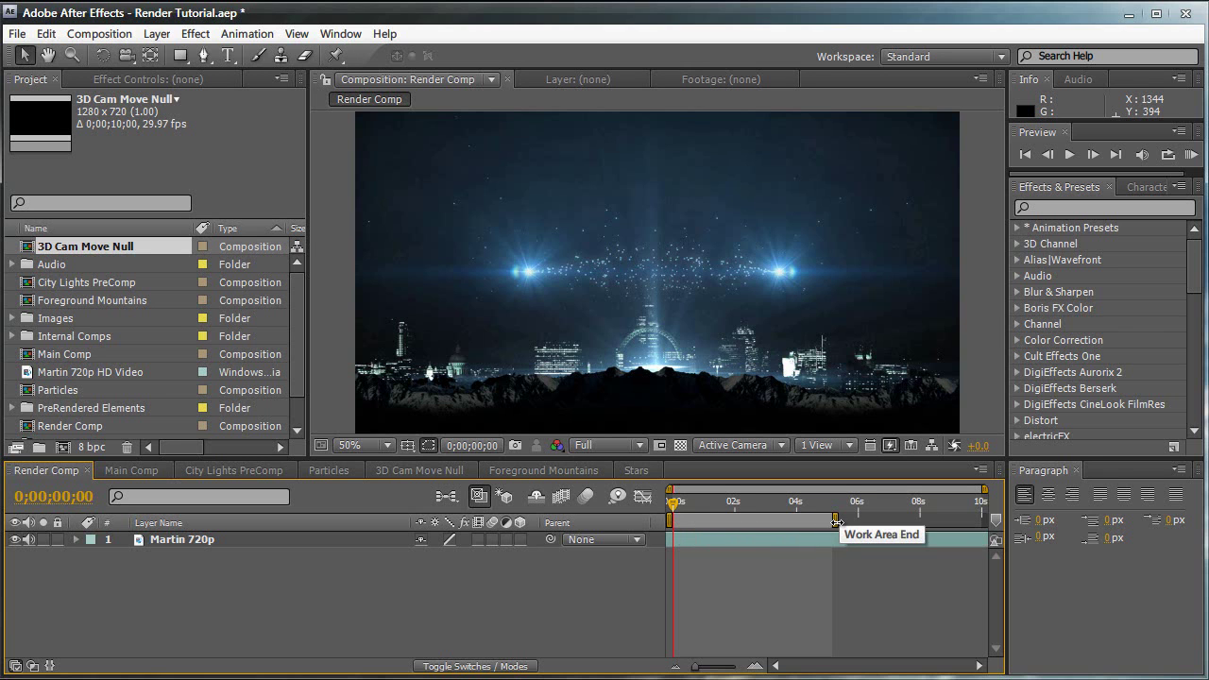
left_click_drag(836, 519, 987, 522)
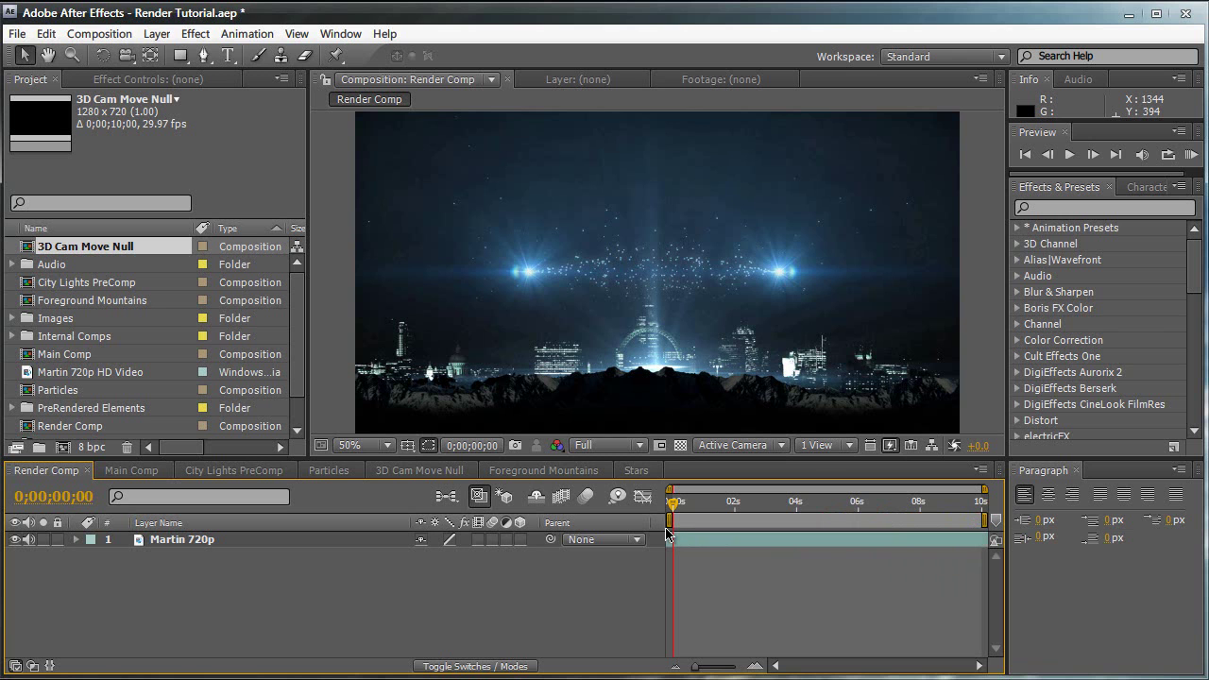
- Queue Render Comp with Composition > Make Movie and open its Lossless output module settings
left_click(117, 34)
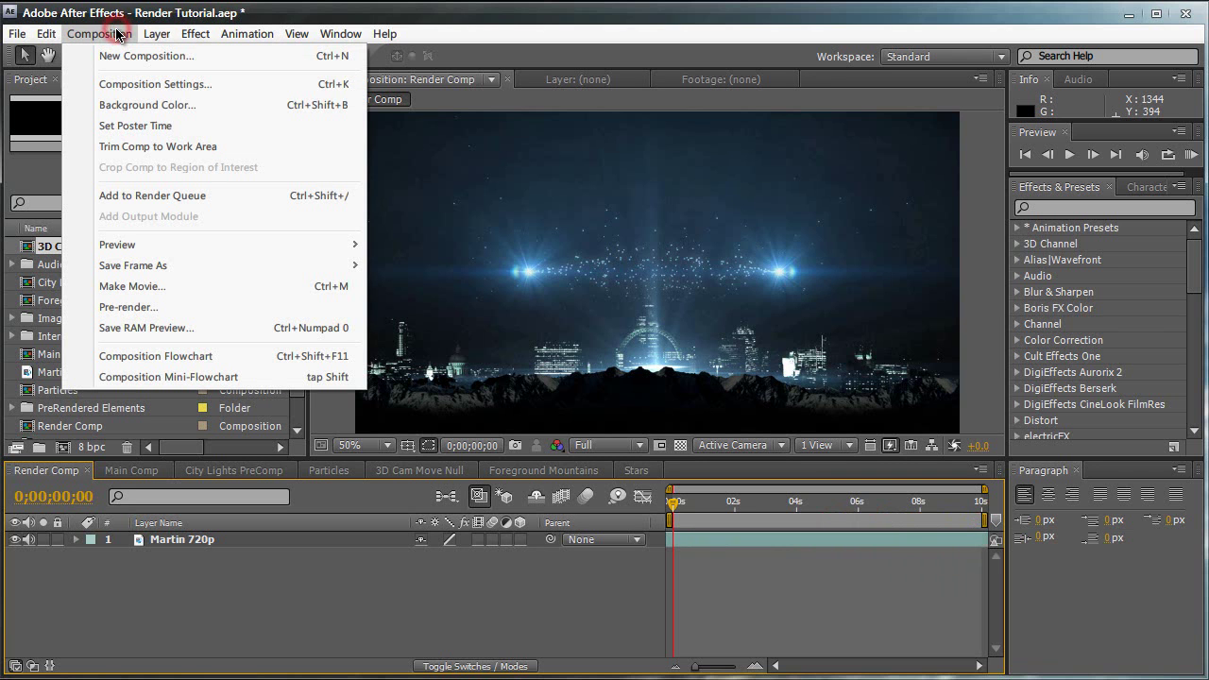
left_click(115, 286)
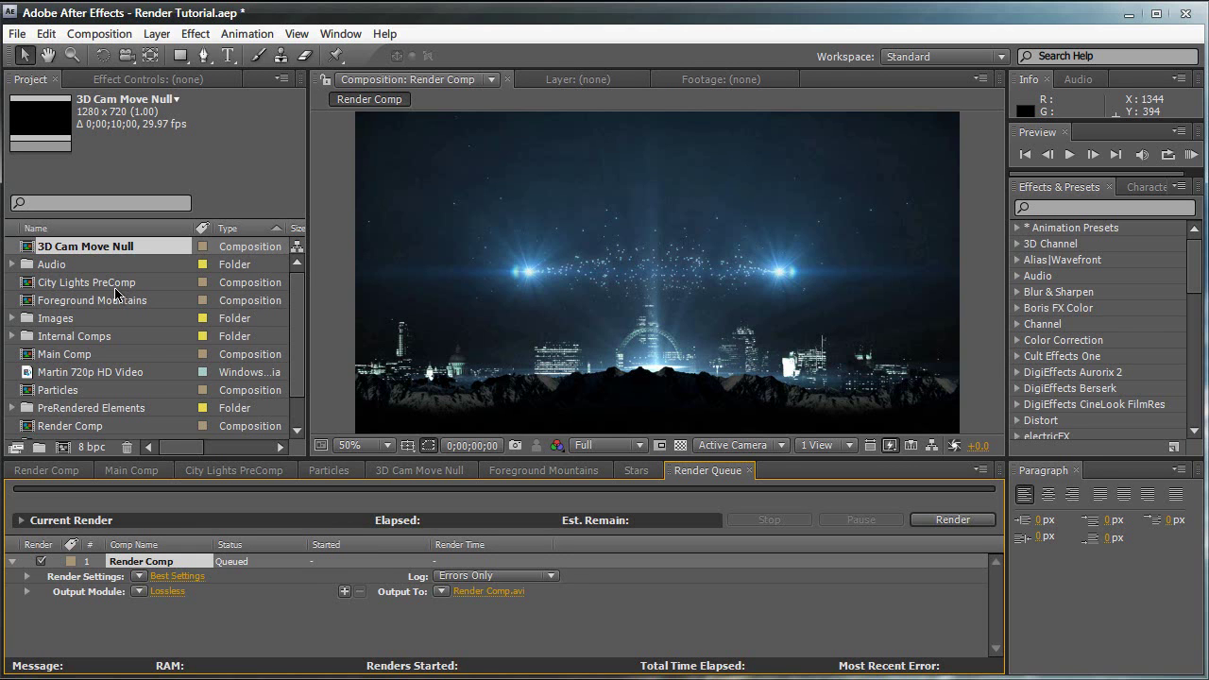
left_click(169, 592)
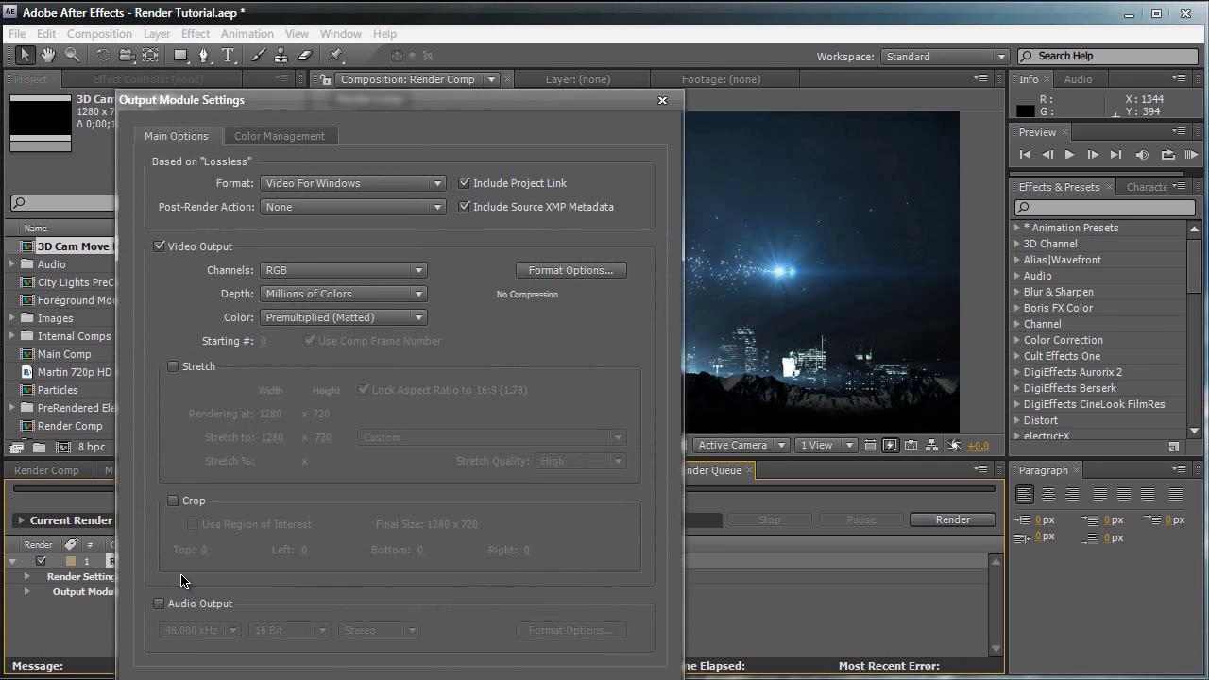
- Set Render Comp's output format to QuickTime Movie
left_click_drag(178, 94, 179, 58)
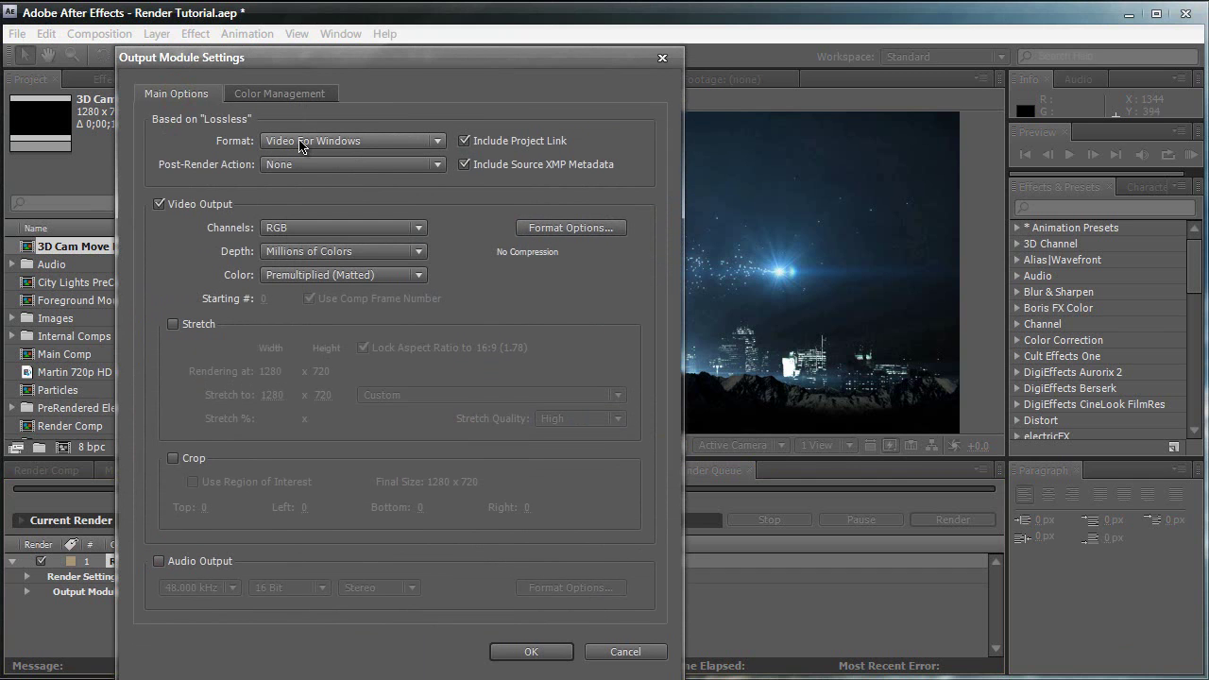
left_click(396, 144)
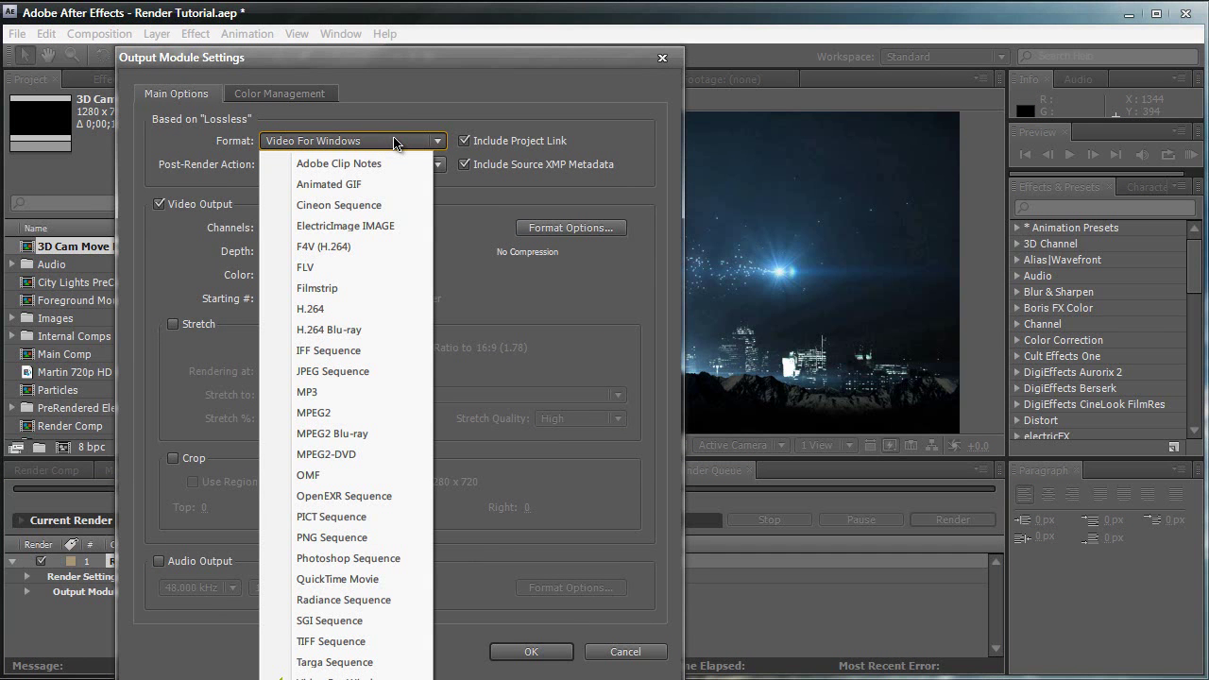
left_click(389, 578)
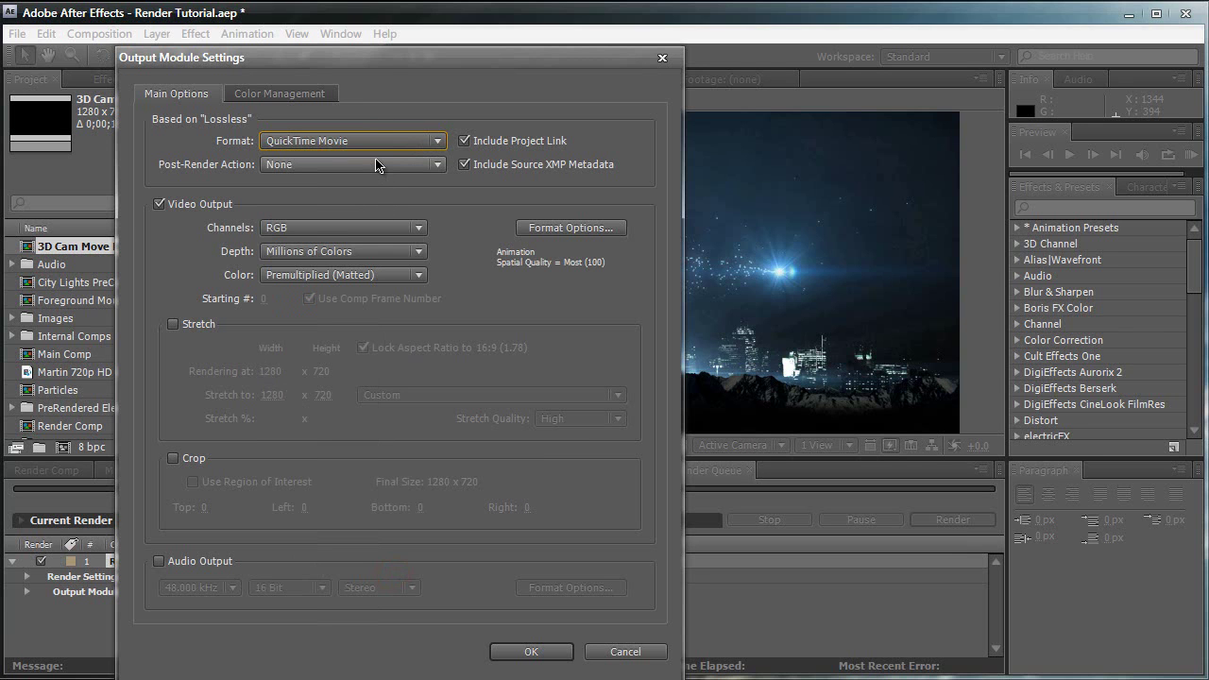
- Open the QuickTime format options and keep Animation as the compression type
left_click(540, 232)
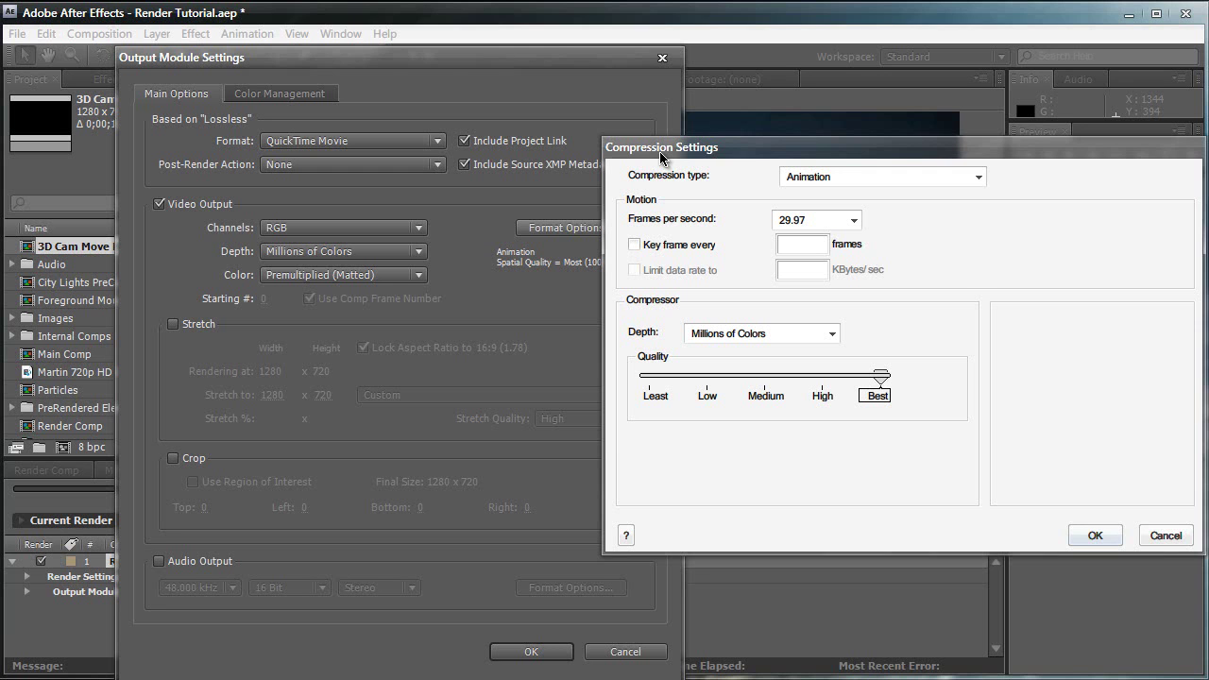
left_click_drag(660, 157, 444, 156)
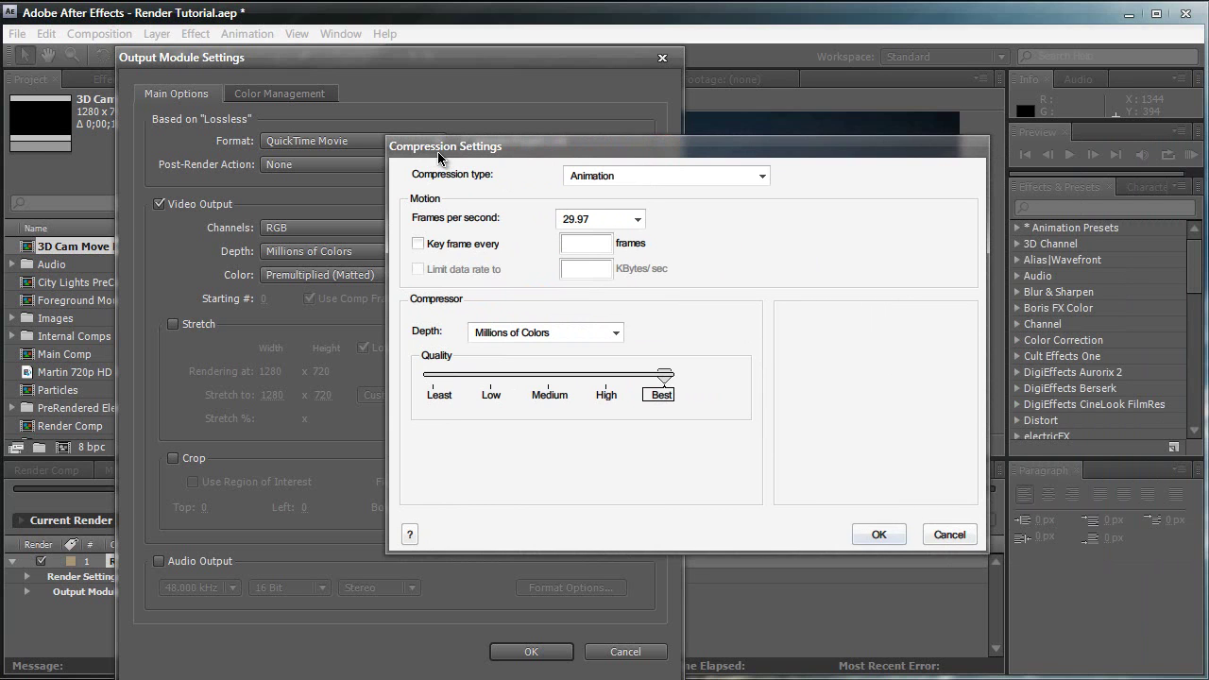
left_click(691, 177)
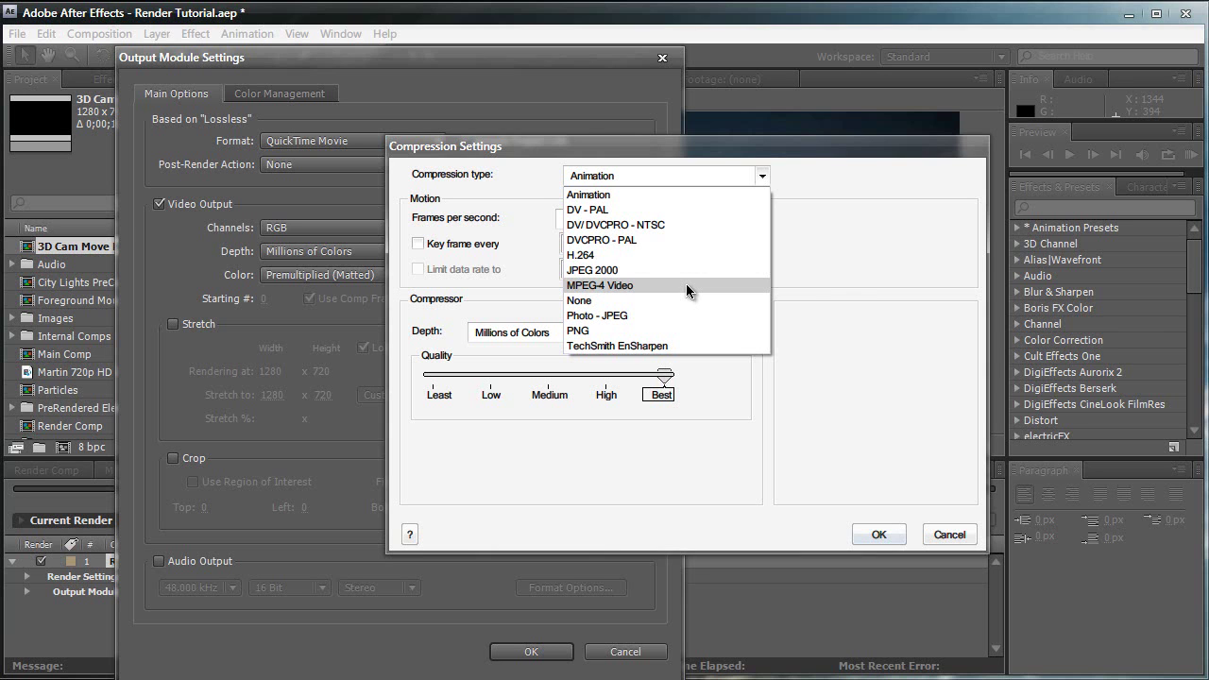
left_click(653, 194)
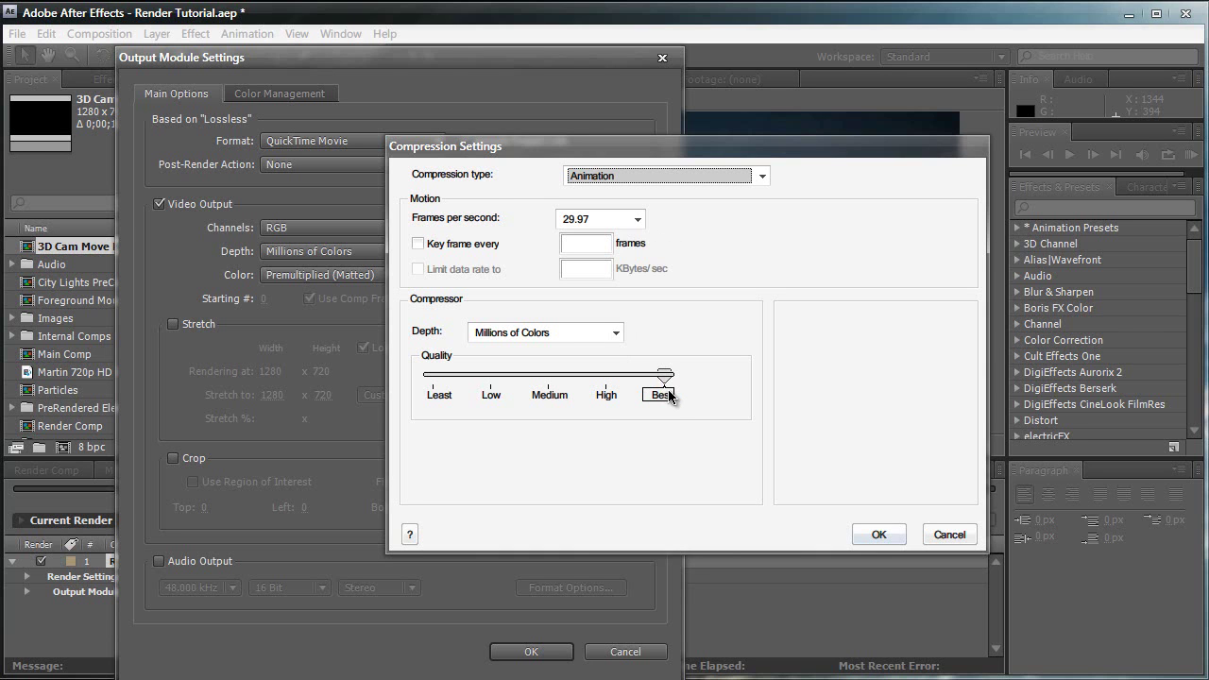
- Change the QuickTime compression type from Animation to Photo - JPEG
left_click(667, 178)
left_click(667, 194)
left_click(667, 176)
left_click(668, 194)
left_click(657, 176)
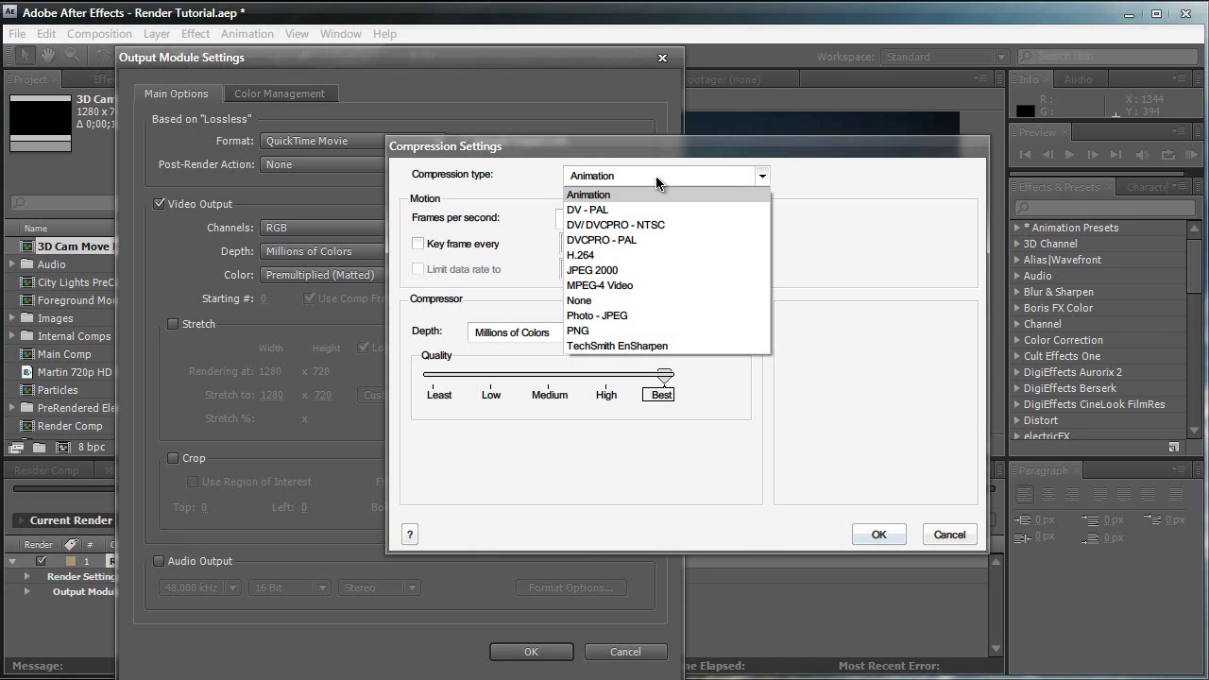
left_click(655, 316)
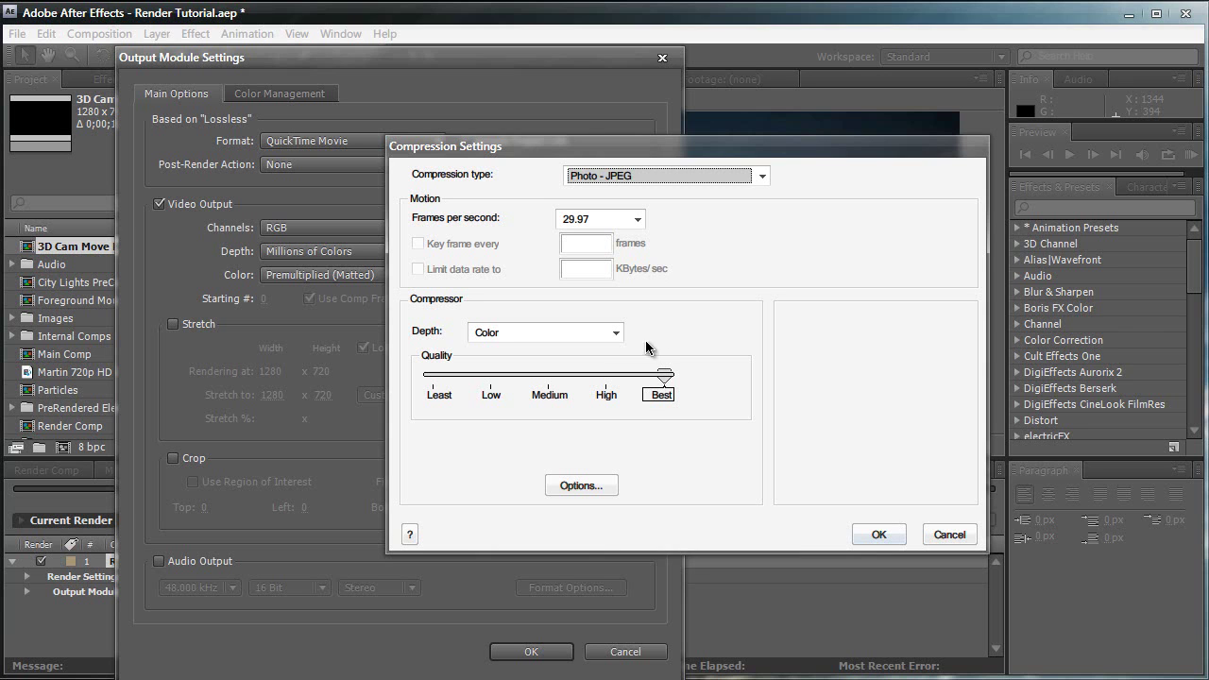
- Keep Color depth and Photo - JPEG while trying different spatial quality levels
left_click(583, 332)
left_click(578, 353)
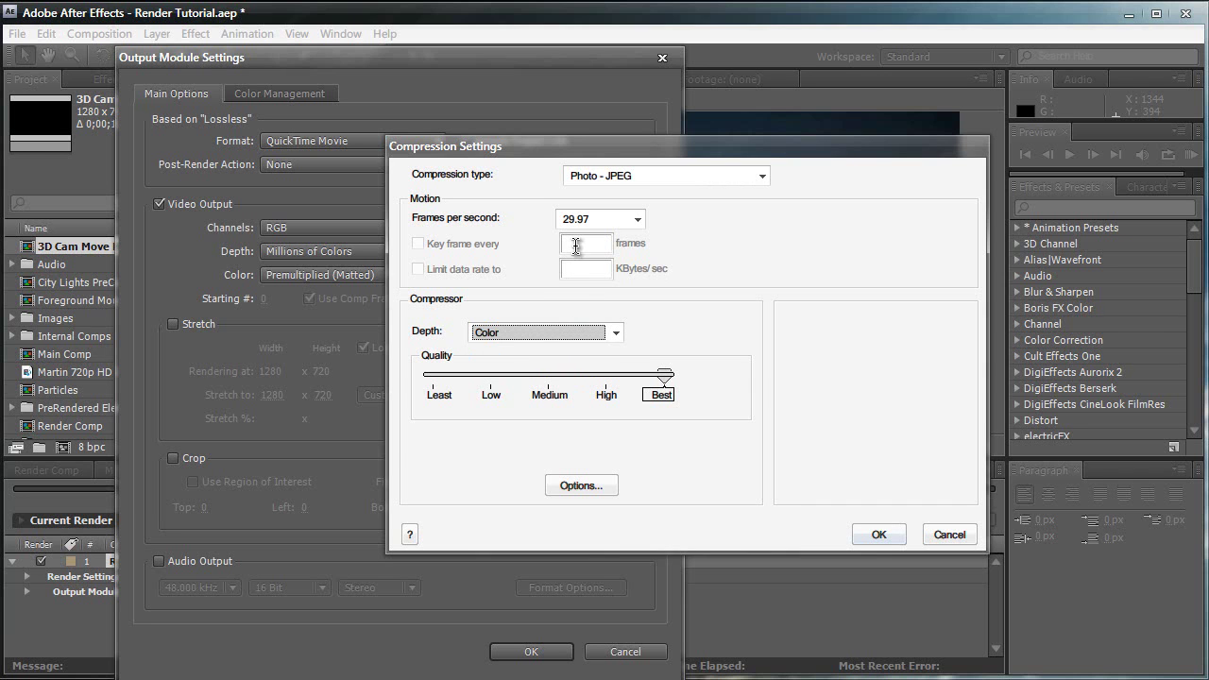
left_click(706, 174)
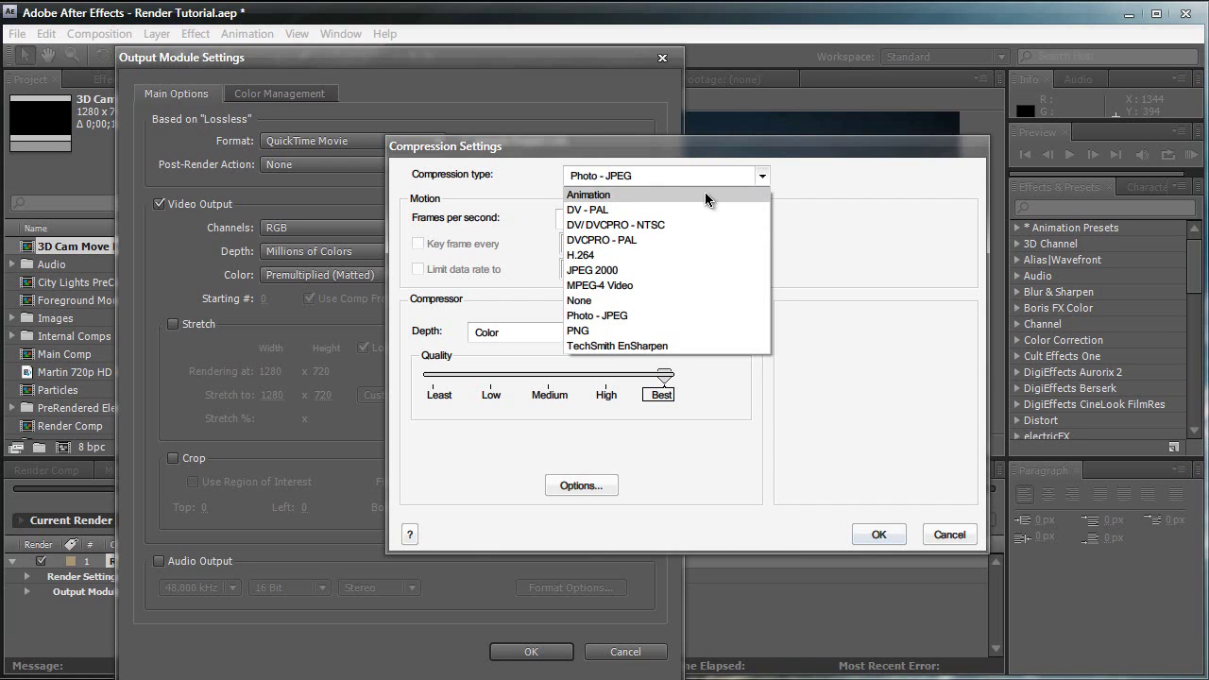
left_click(691, 313)
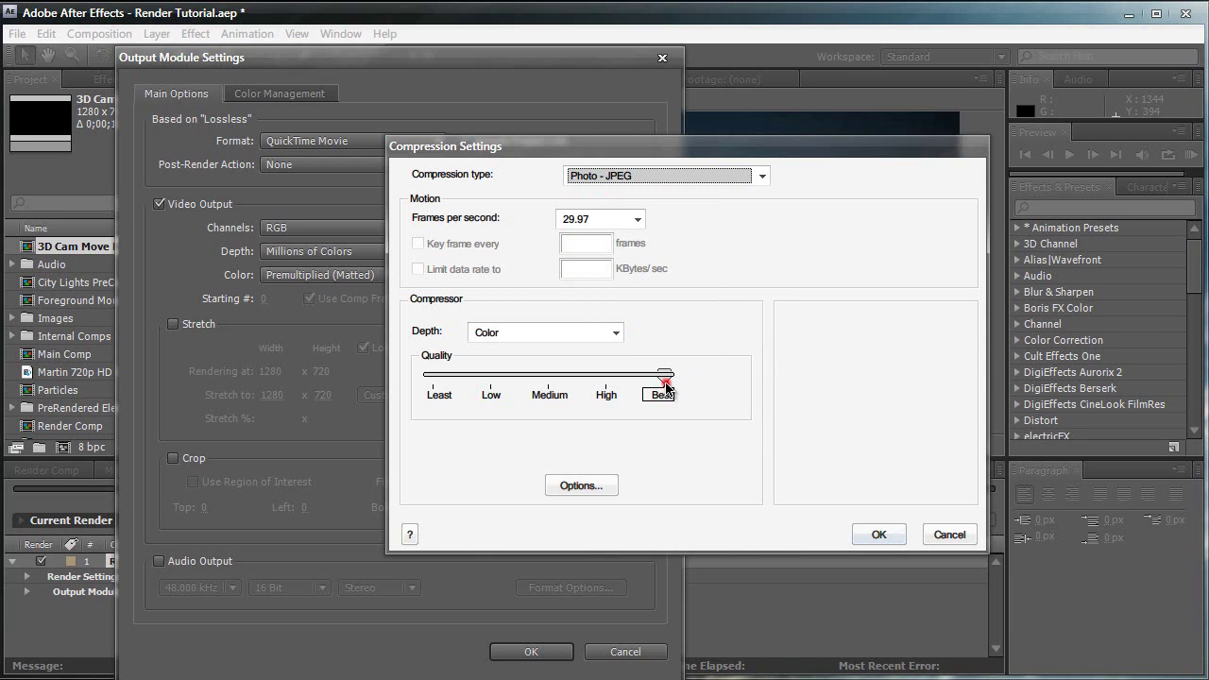
mouse_move(666, 375)
left_mouse_down()
mouse_move(609, 378)
mouse_move(667, 383)
left_mouse_up()
left_click_drag(671, 387, 614, 388)
left_click_drag(605, 376, 683, 341)
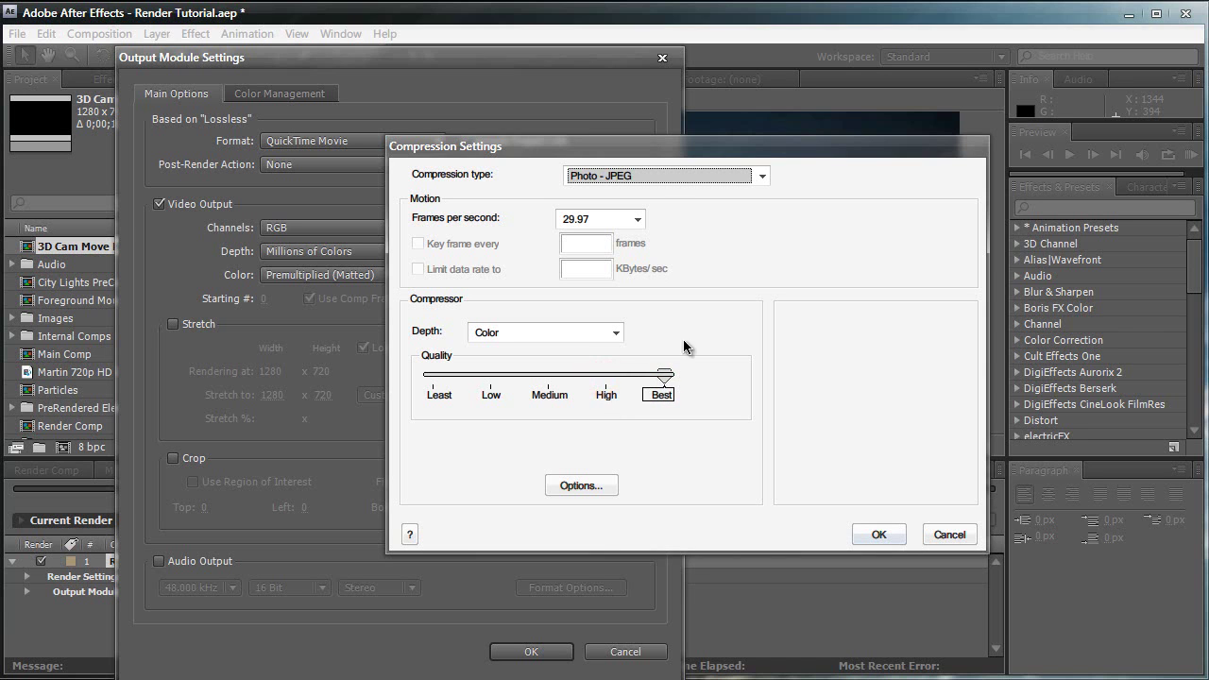
- Choose Animation compression with spatial quality 93 and confirm the compression settings
left_click(671, 179)
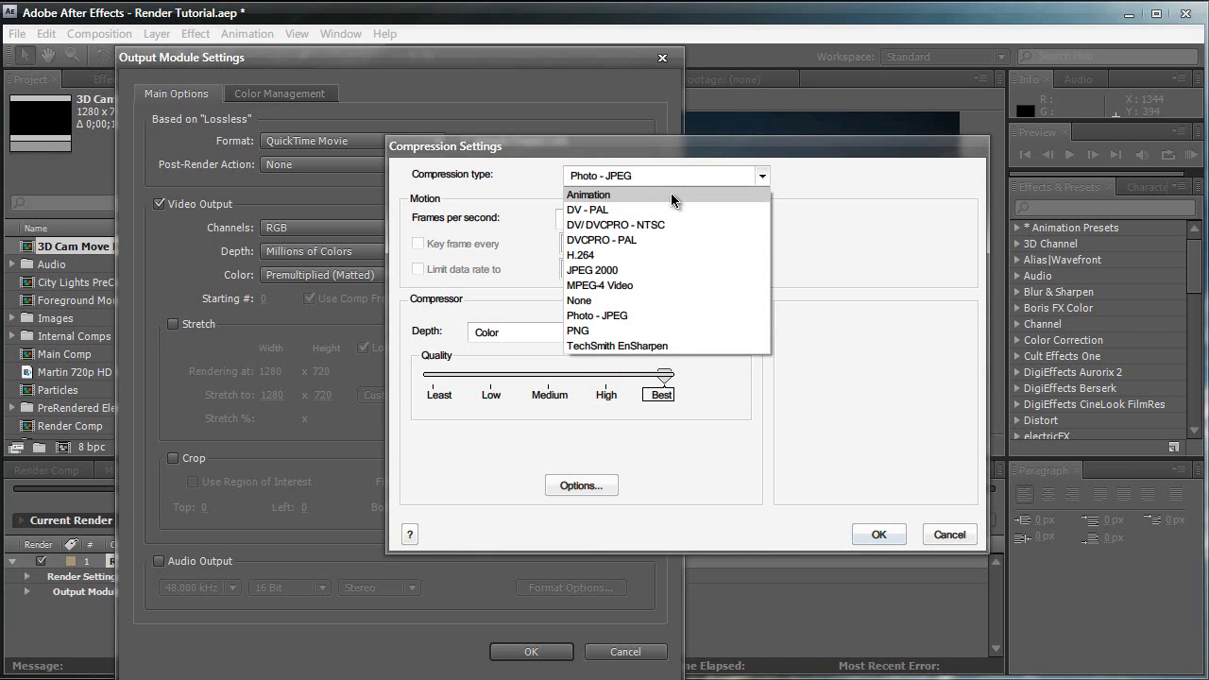
left_click(670, 195)
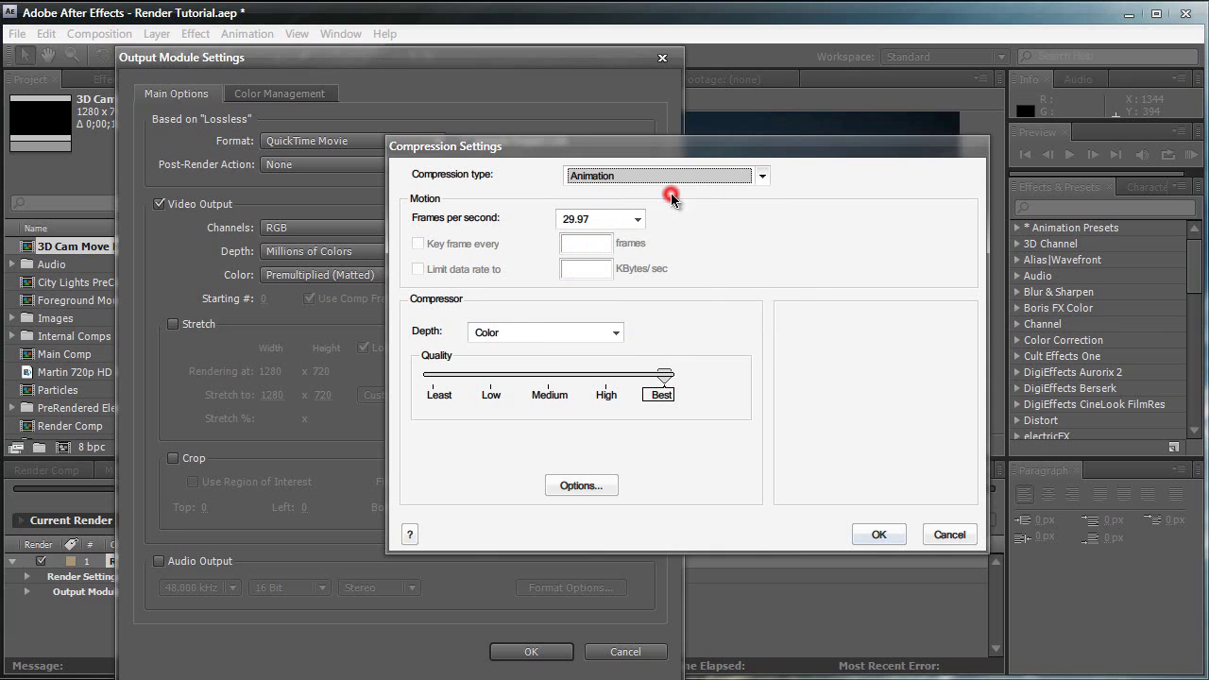
left_click(663, 381)
left_click_drag(663, 383, 648, 380)
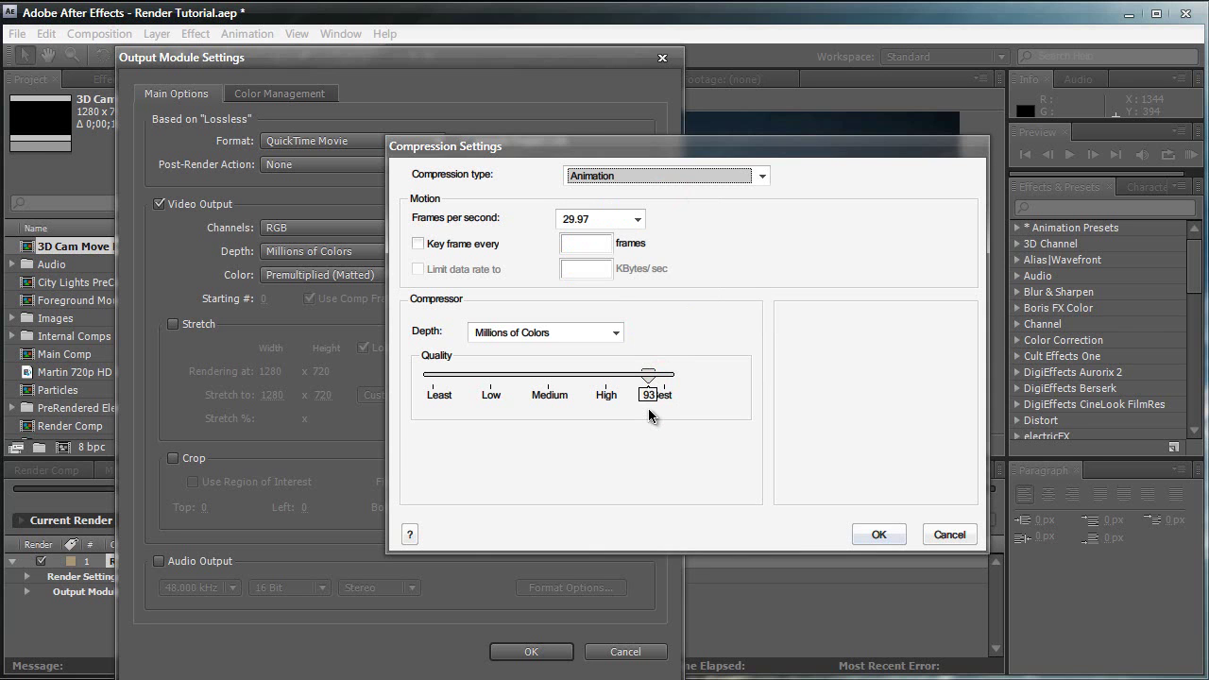
left_click(878, 535)
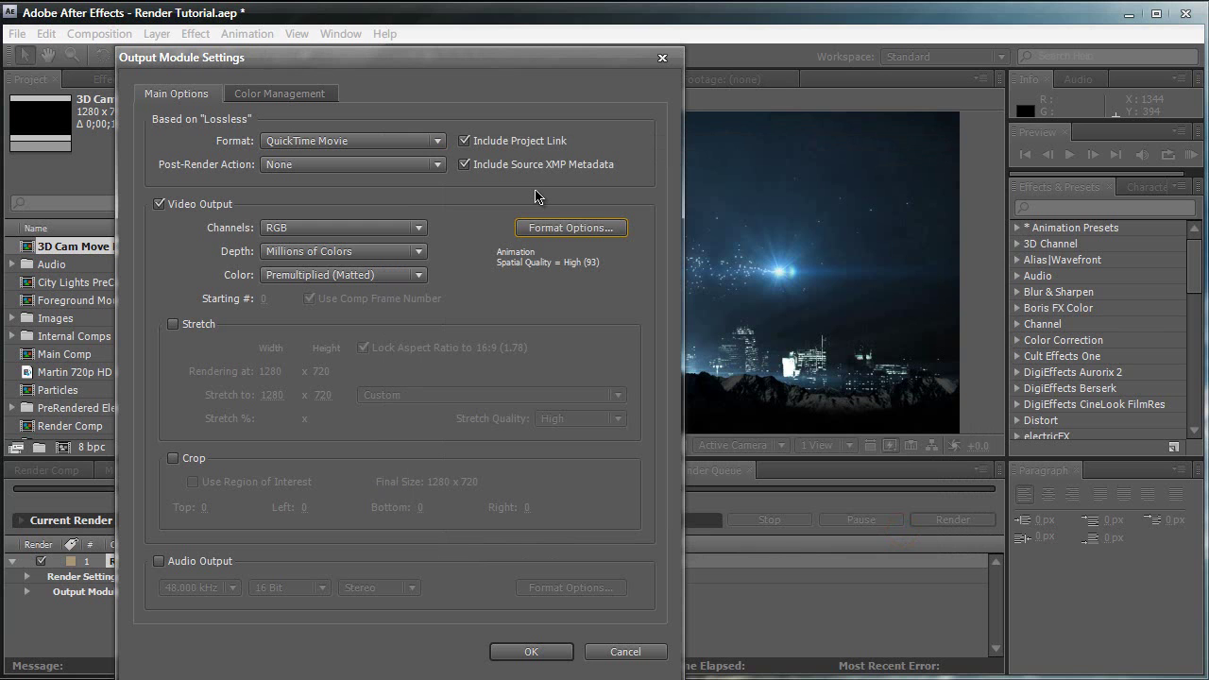
left_click(387, 144)
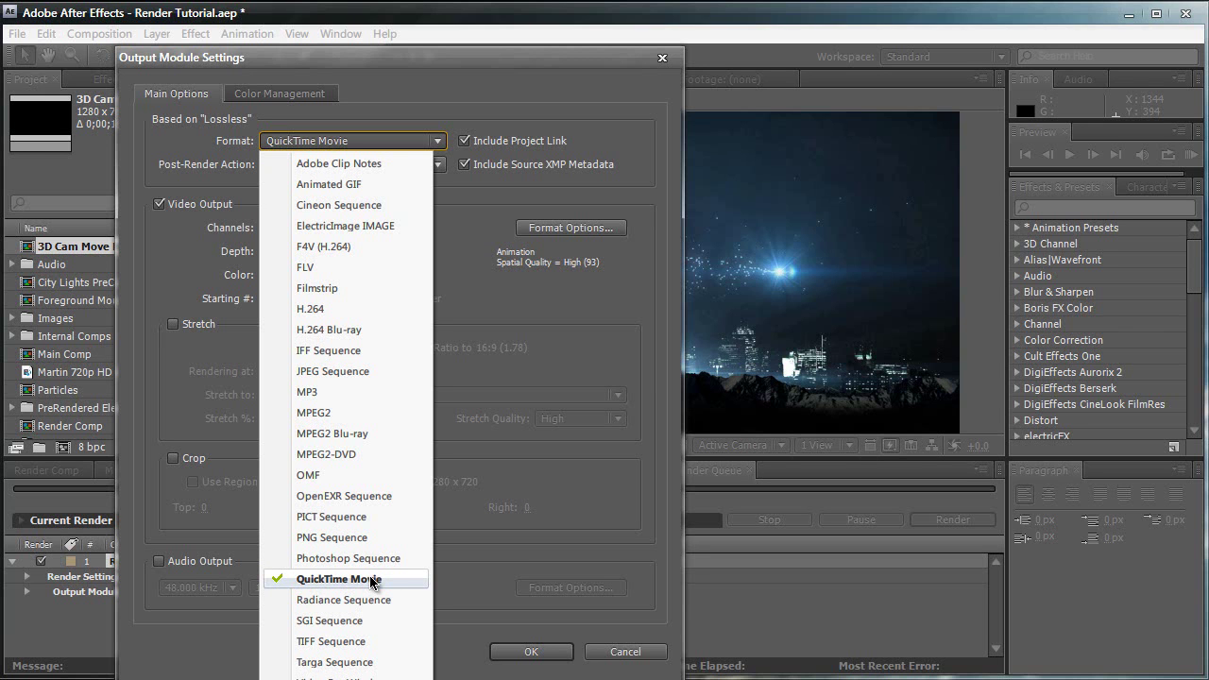
left_click(370, 578)
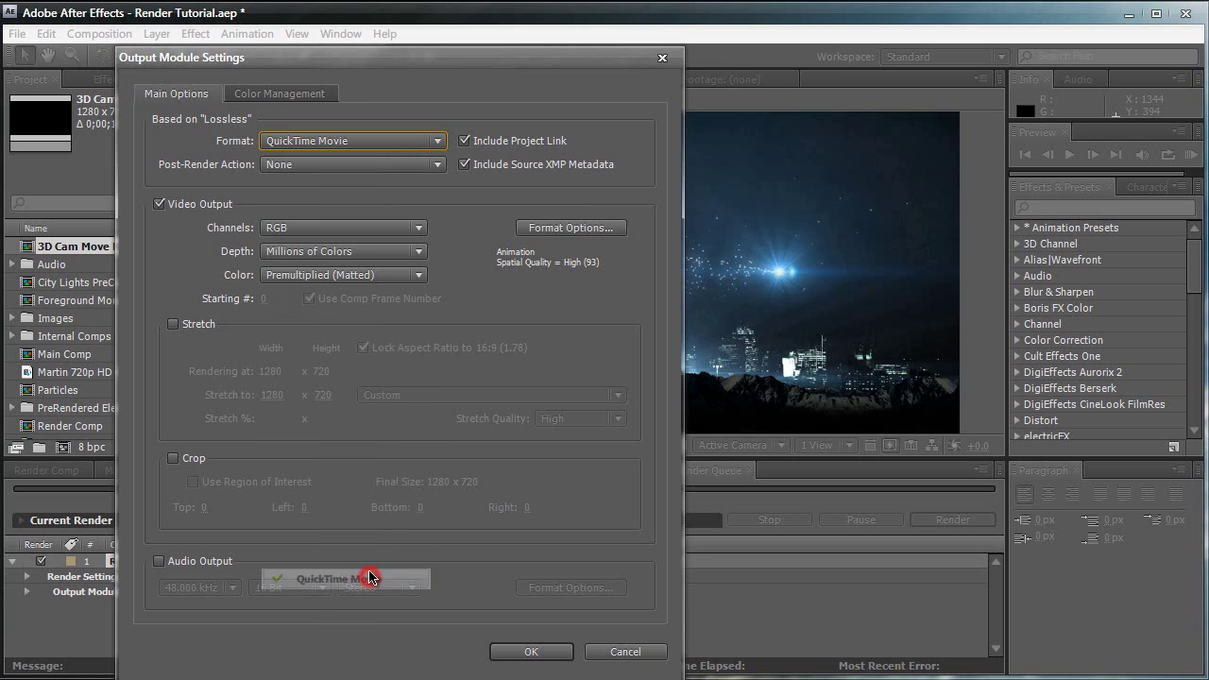
left_click(545, 228)
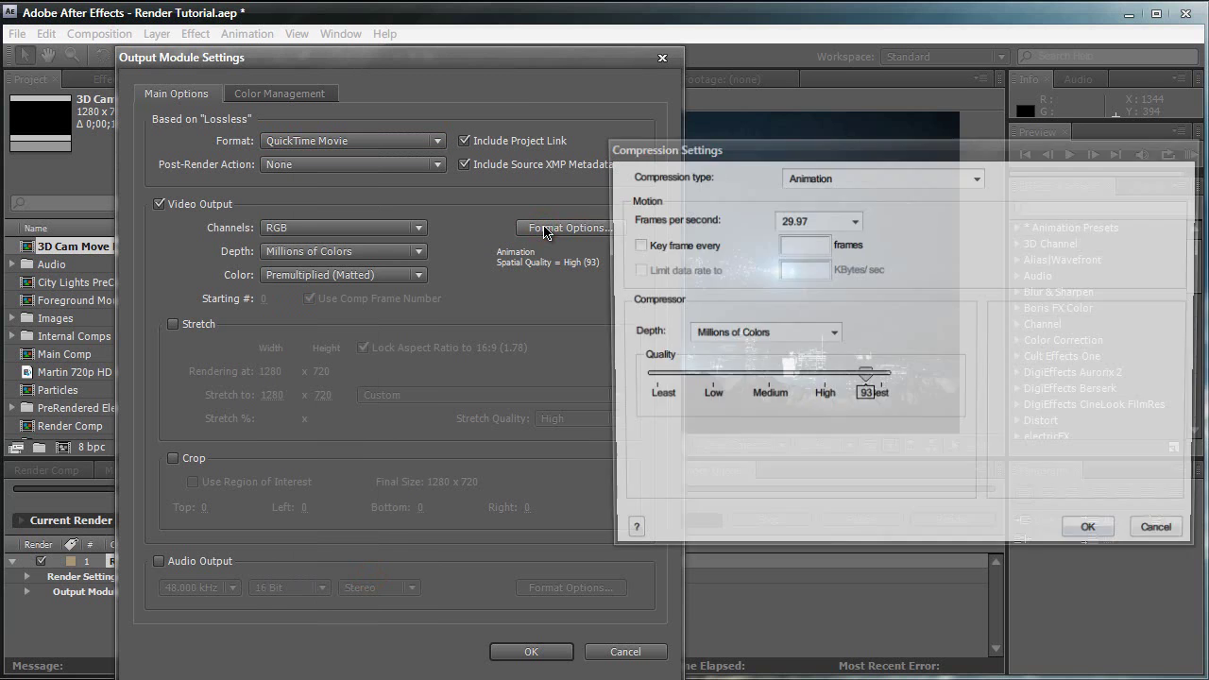
left_click(796, 176)
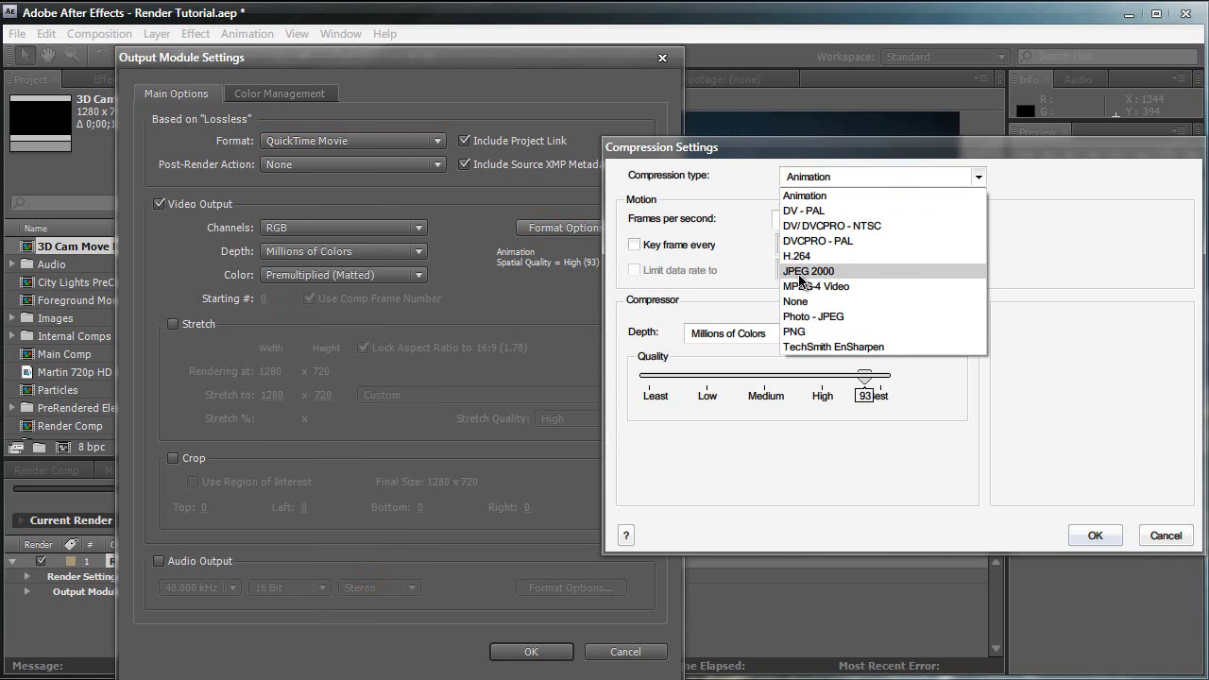
left_click(797, 198)
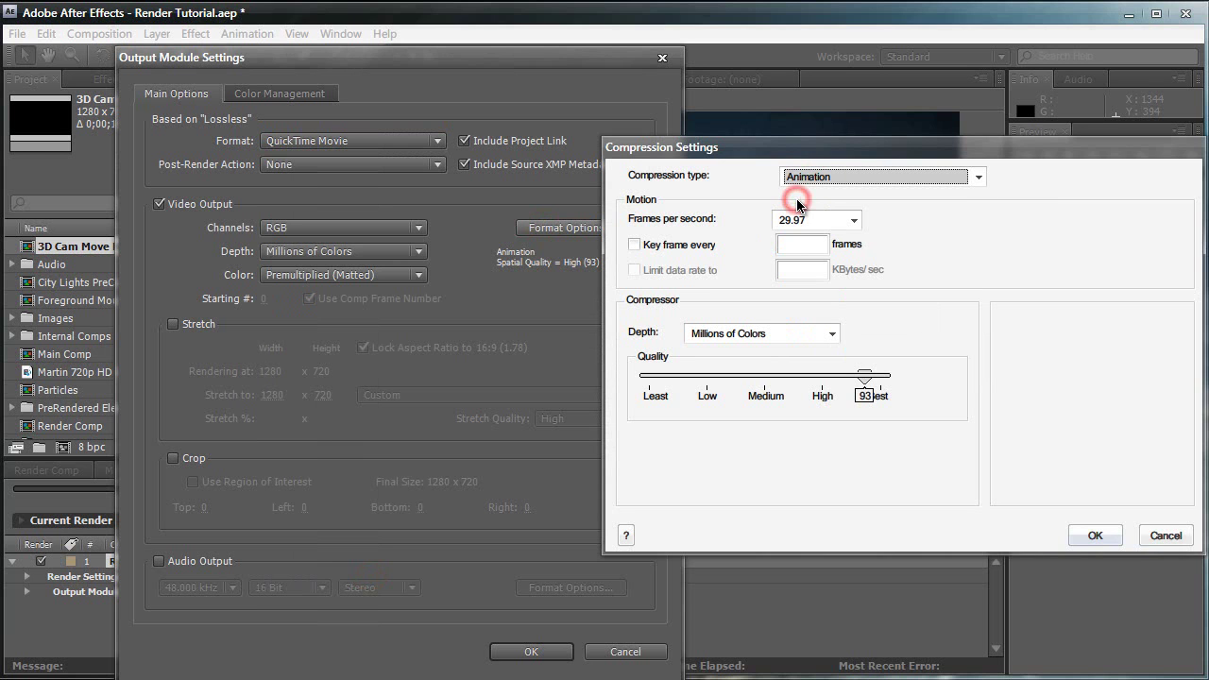
left_click(1077, 536)
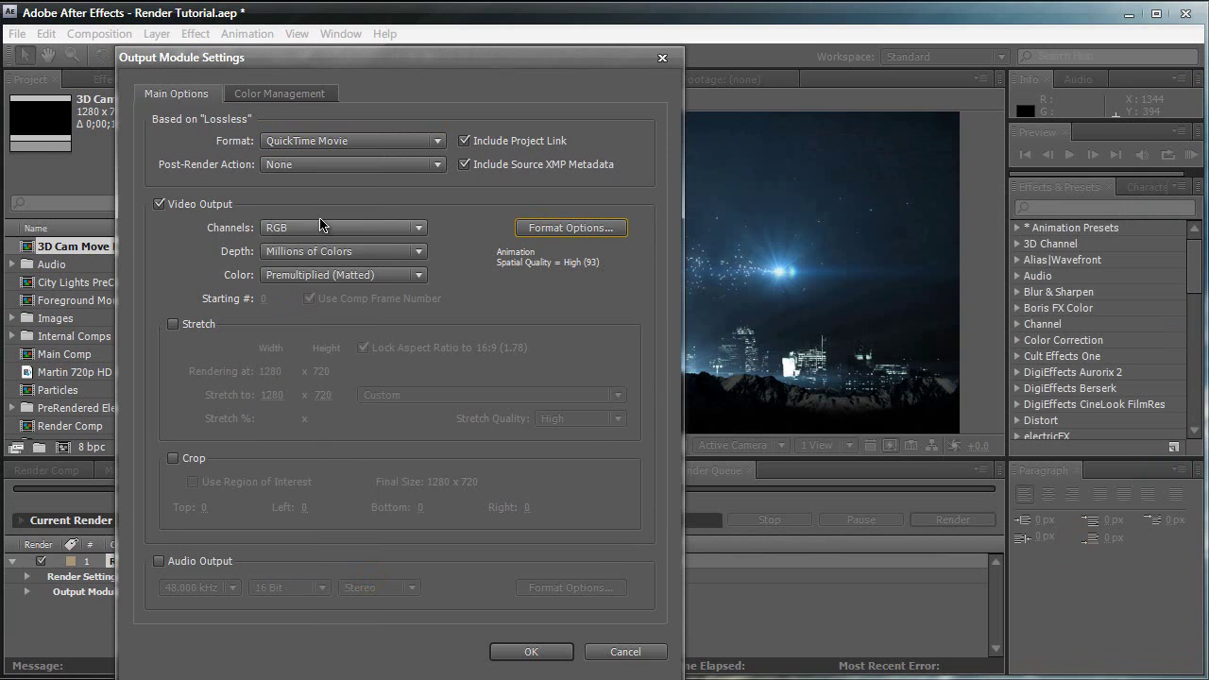
- Output RGB + Alpha at Millions of Colors+ depth and enable 48 kHz stereo audio
left_click(389, 228)
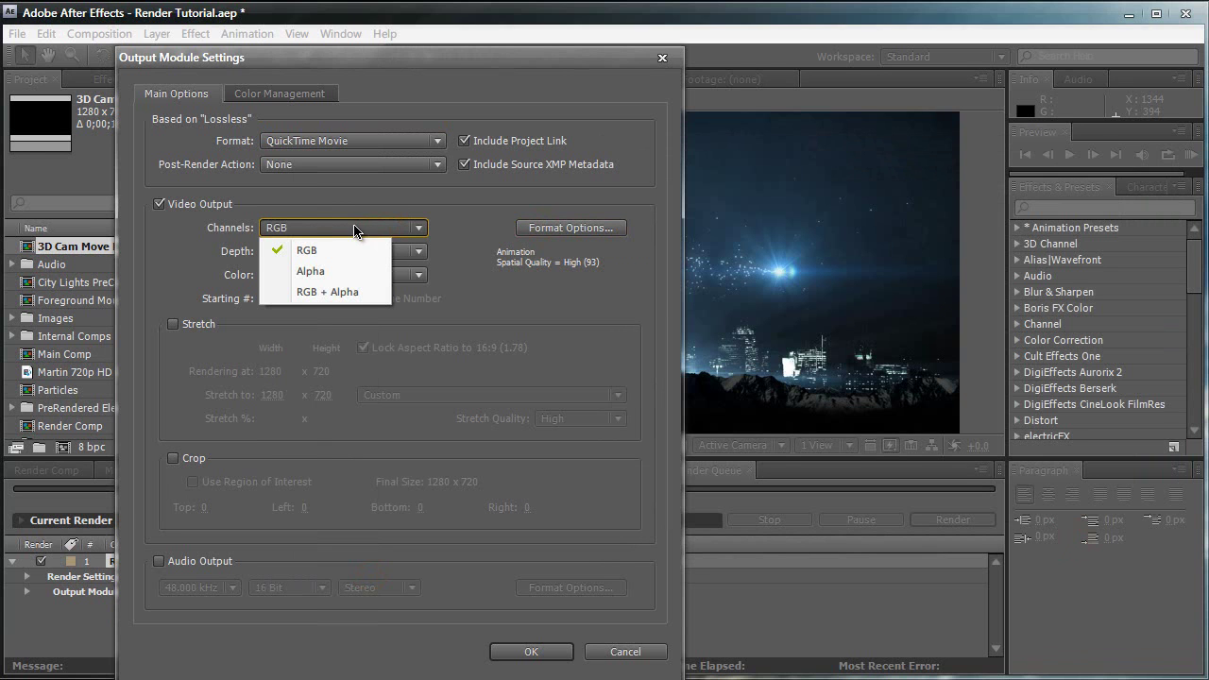
left_click(352, 293)
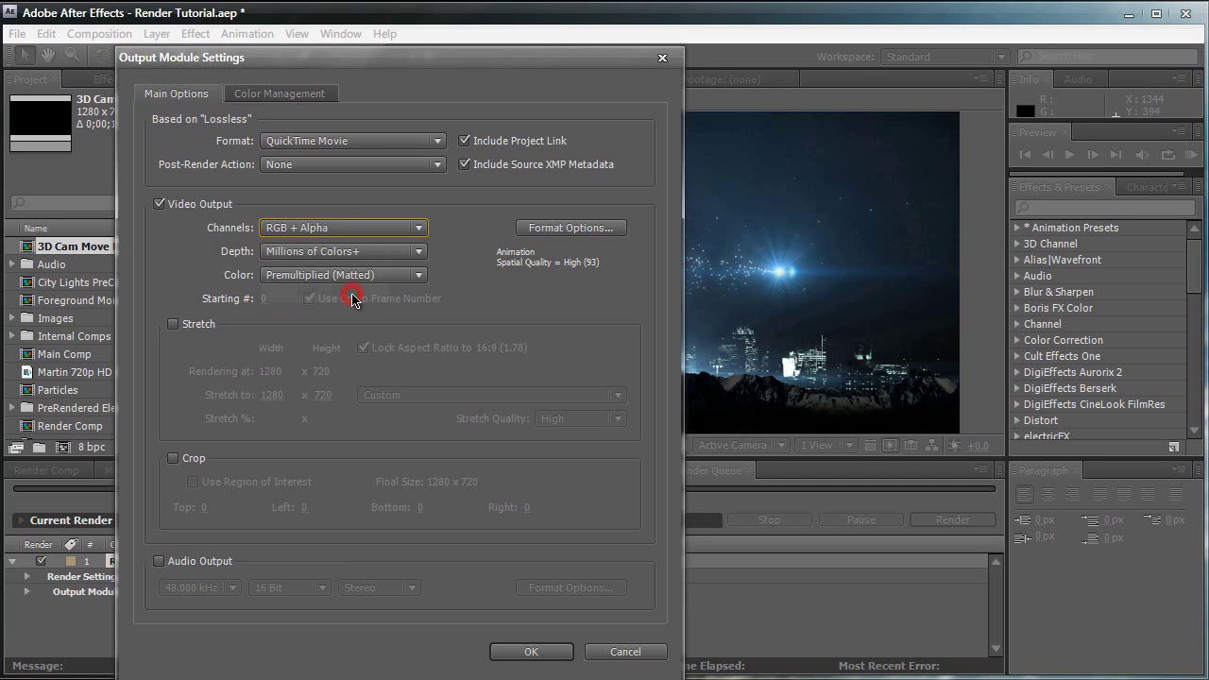
left_click(351, 251)
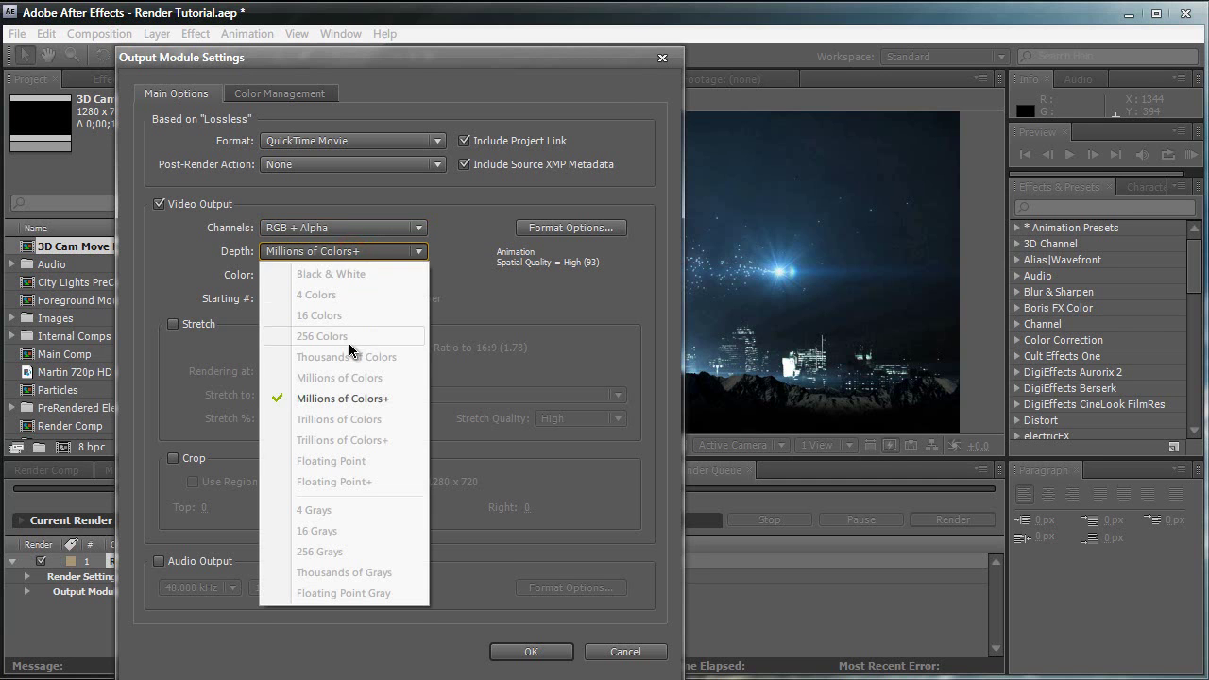
left_click(347, 397)
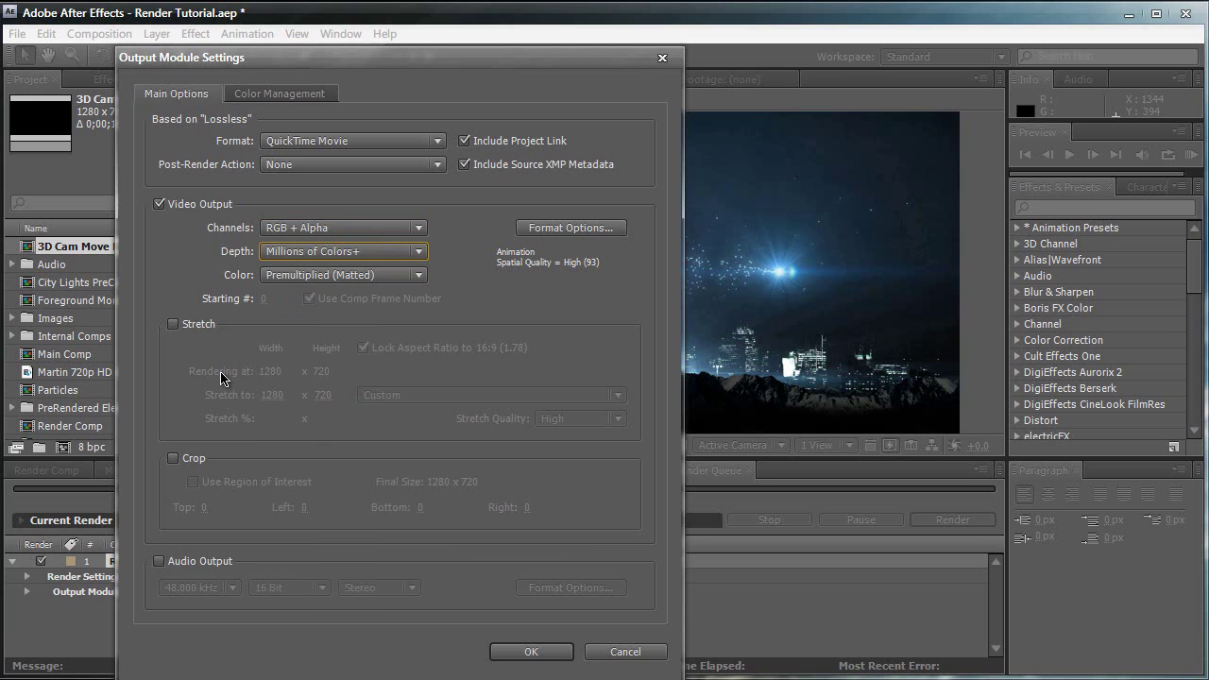
left_click(192, 565)
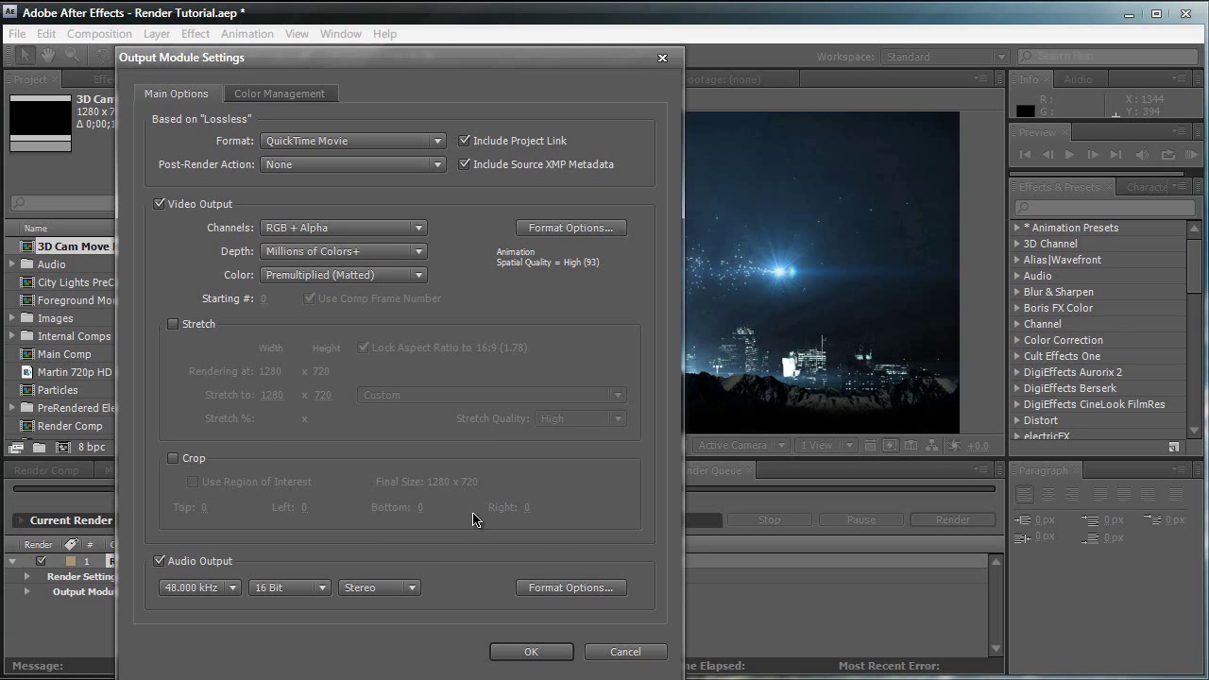
- Turn audio output off again, view Color Management, and return to Main Options
left_click(223, 563)
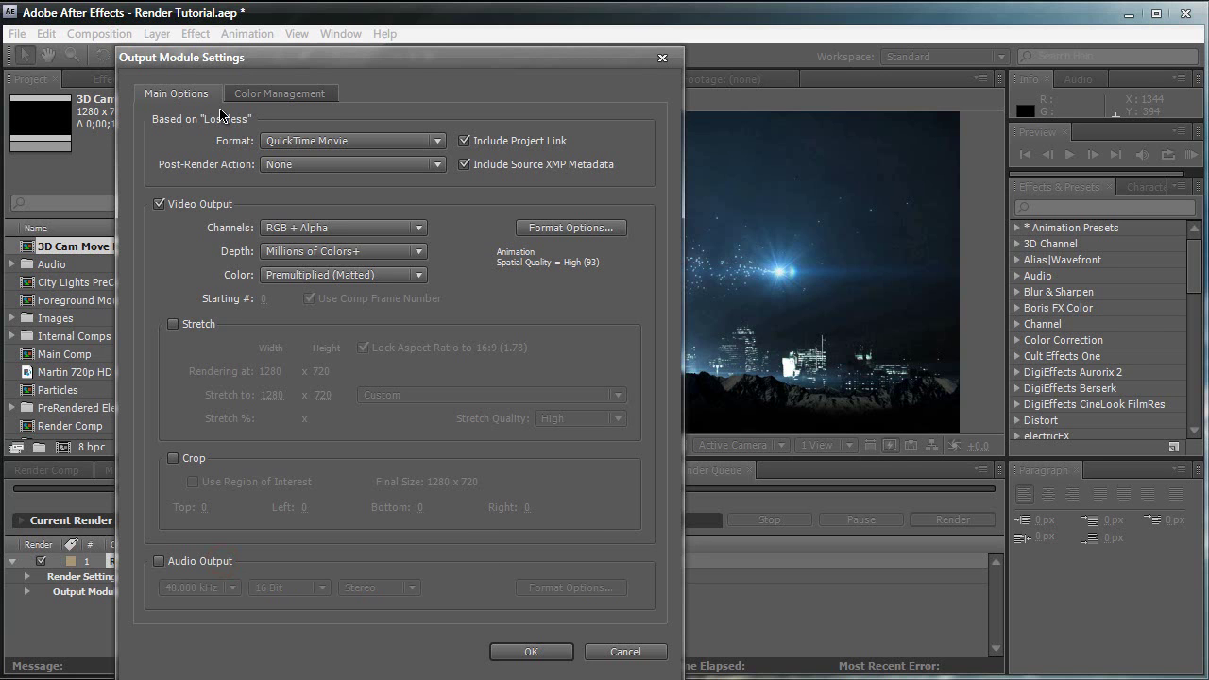
left_click(277, 93)
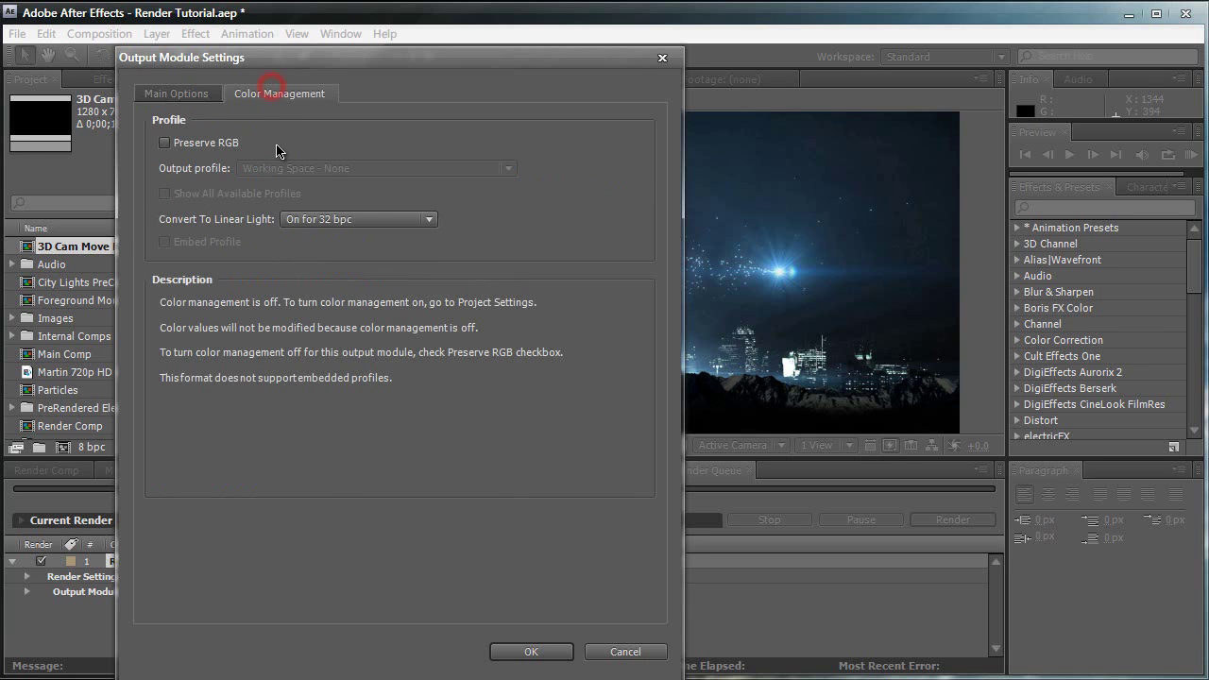
left_click(178, 93)
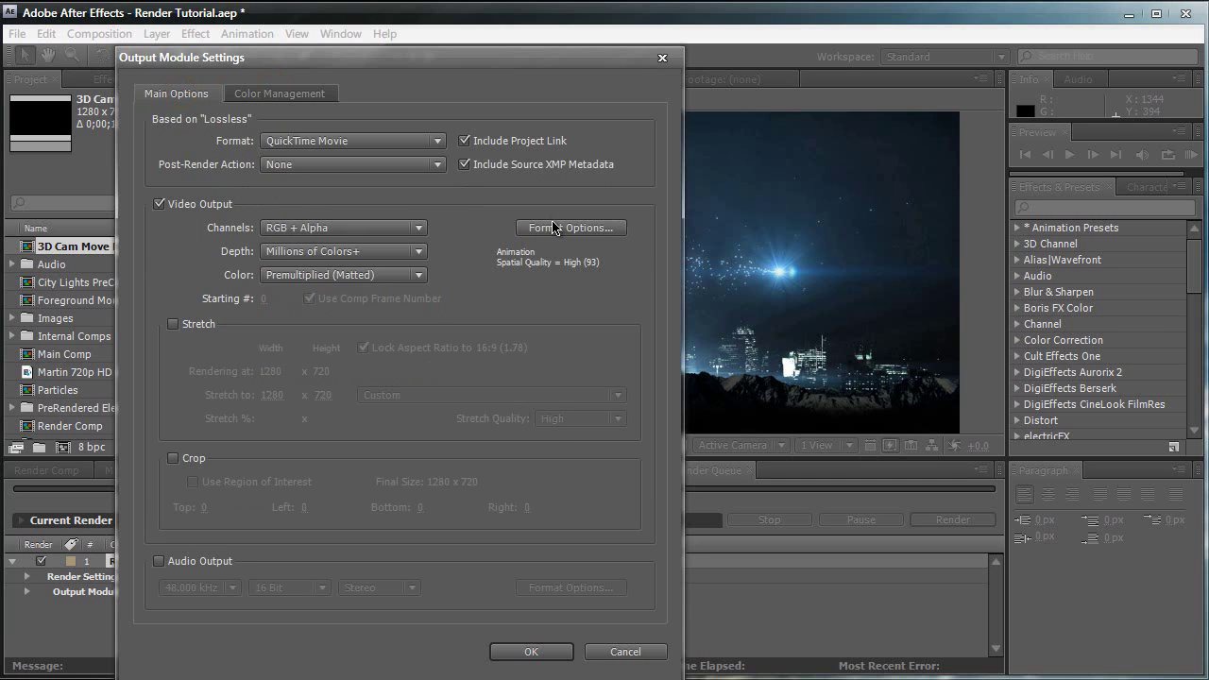
- Accept the output module settings and name the output file Animation Video.mov in the Animations folder
left_click(552, 652)
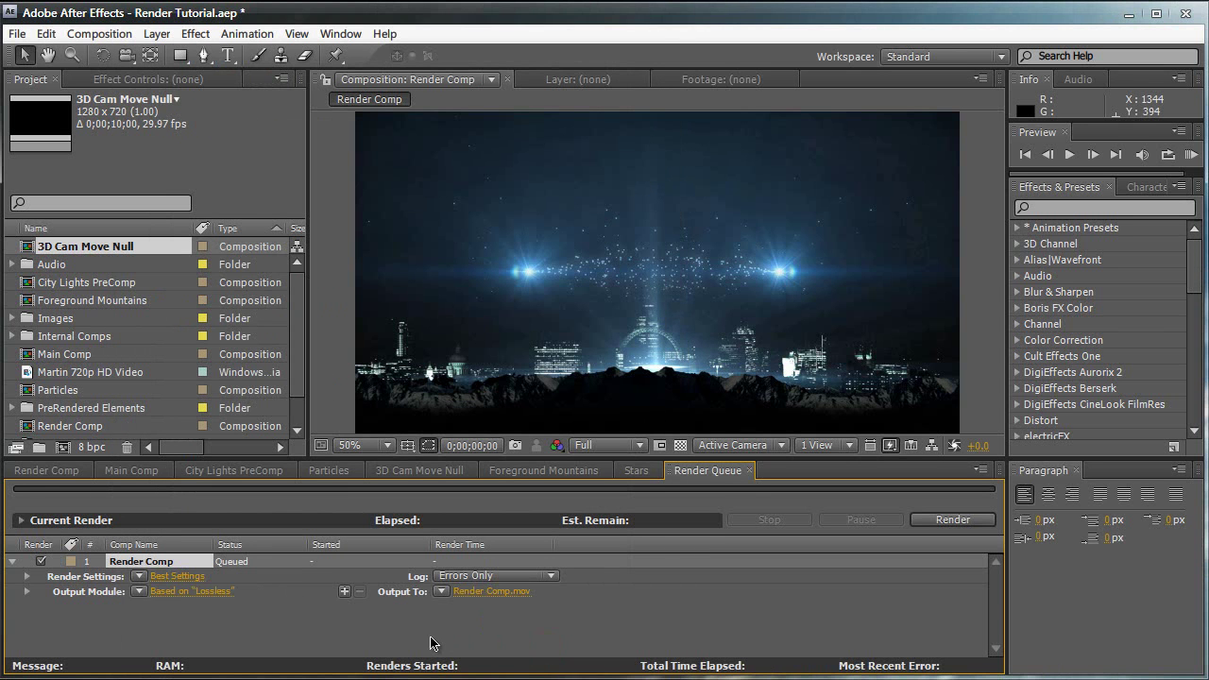
left_click(476, 593)
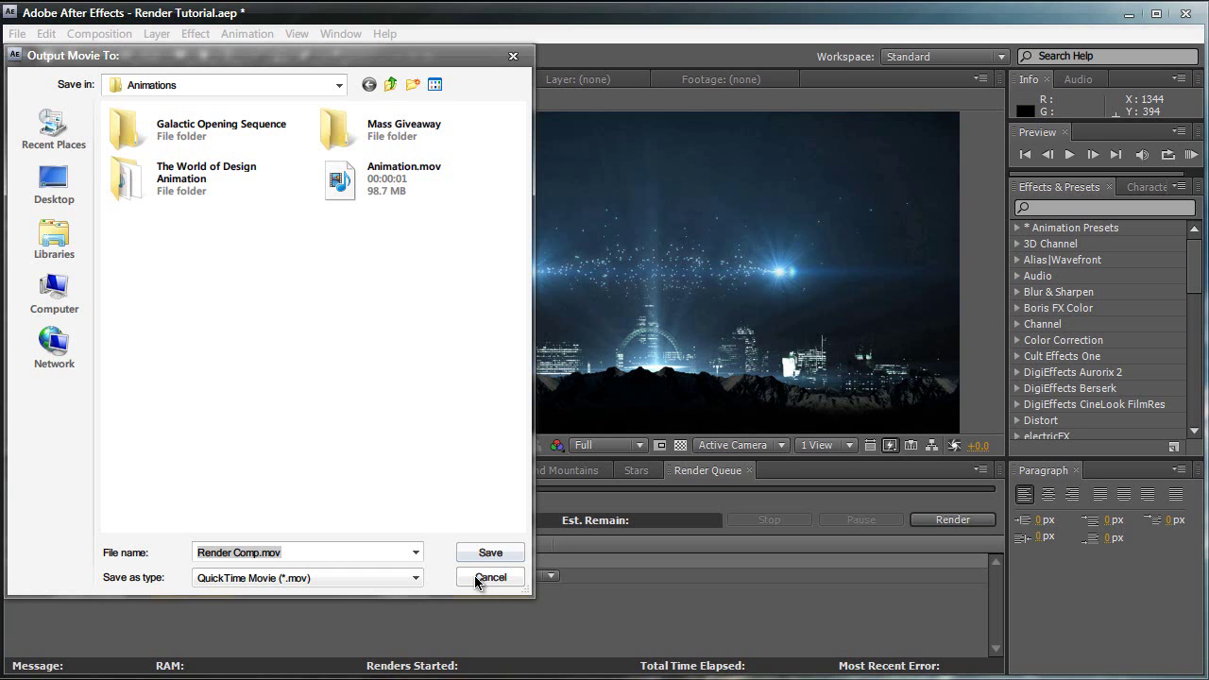
type("Animation Vi")
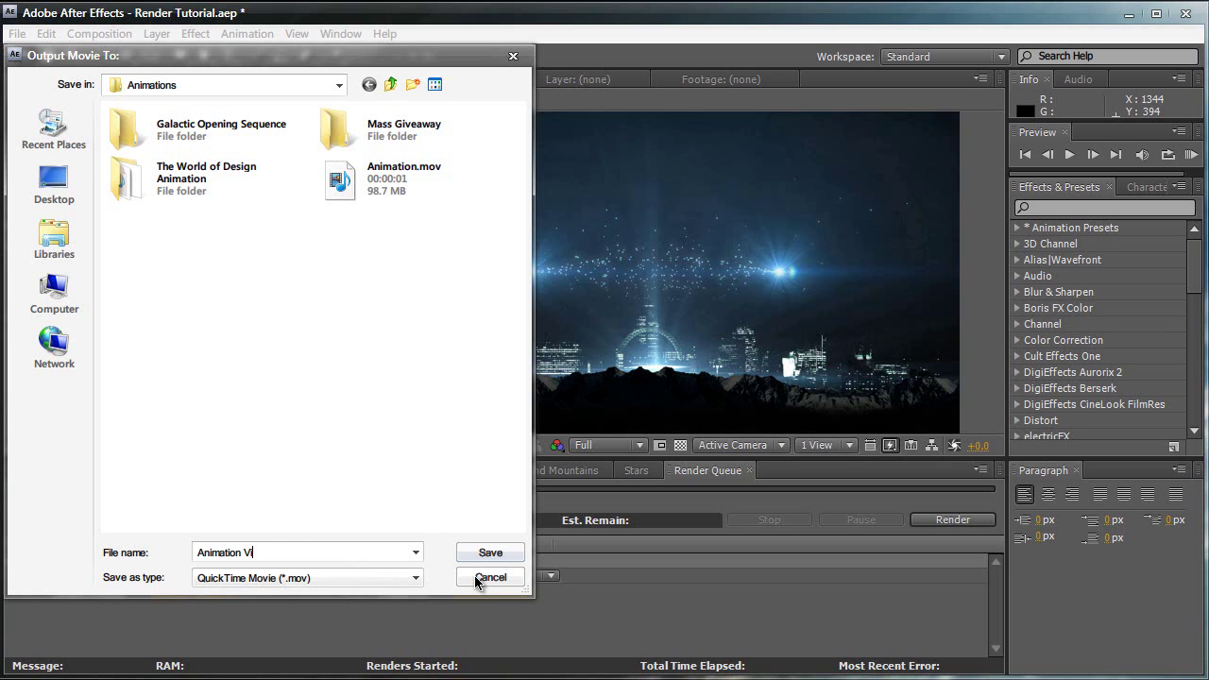
type("deo")
key("Return")
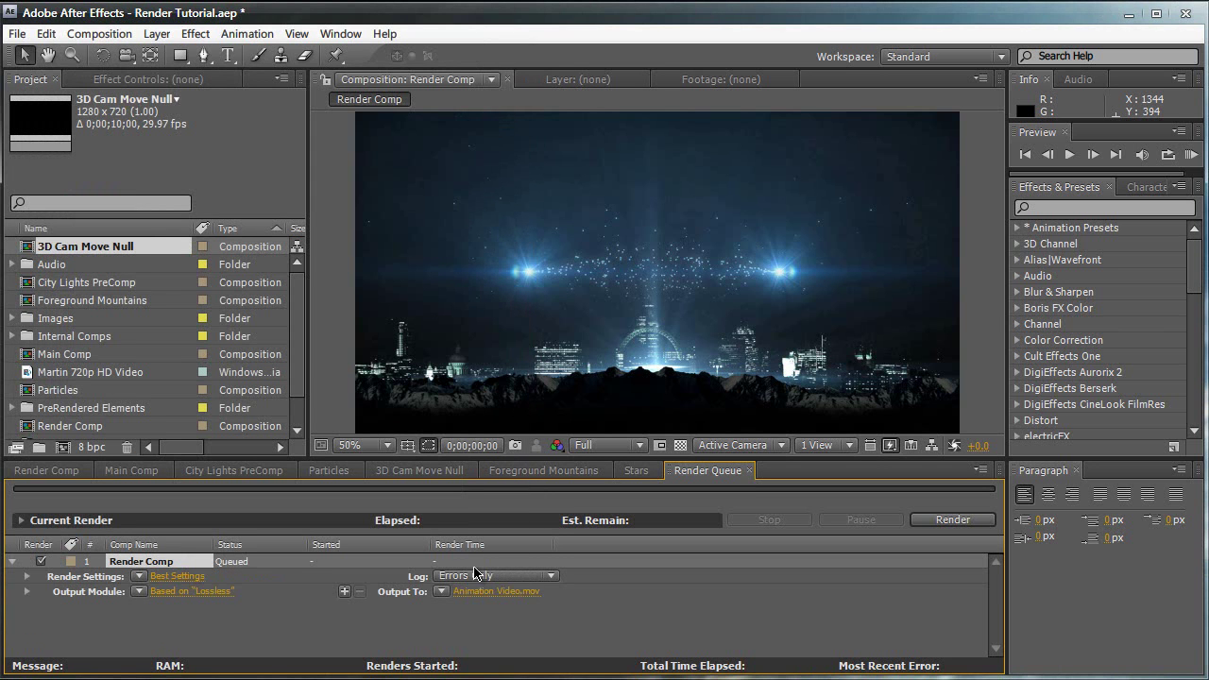
- Start the Render Queue render of Render Comp's 300 frames to Animation Video.mov
left_click(977, 523)
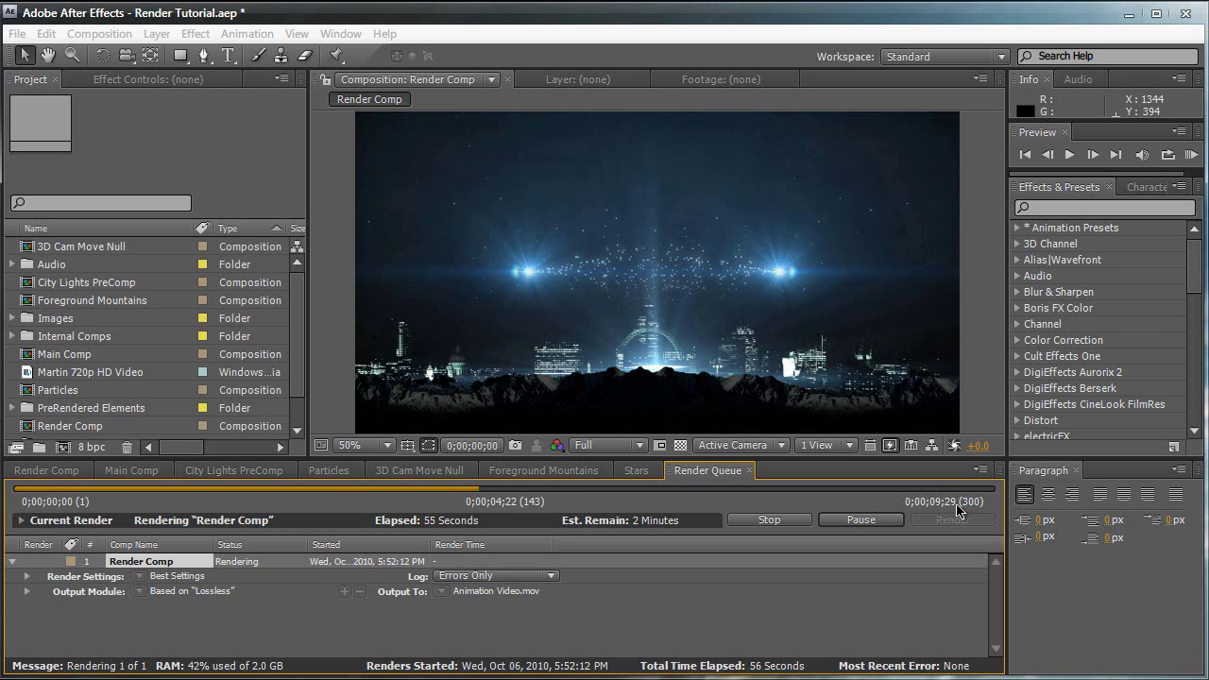
- Stop the Render Comp render partway, leaving an unqueued item to resume from 0;00;05;01
left_click(793, 520)
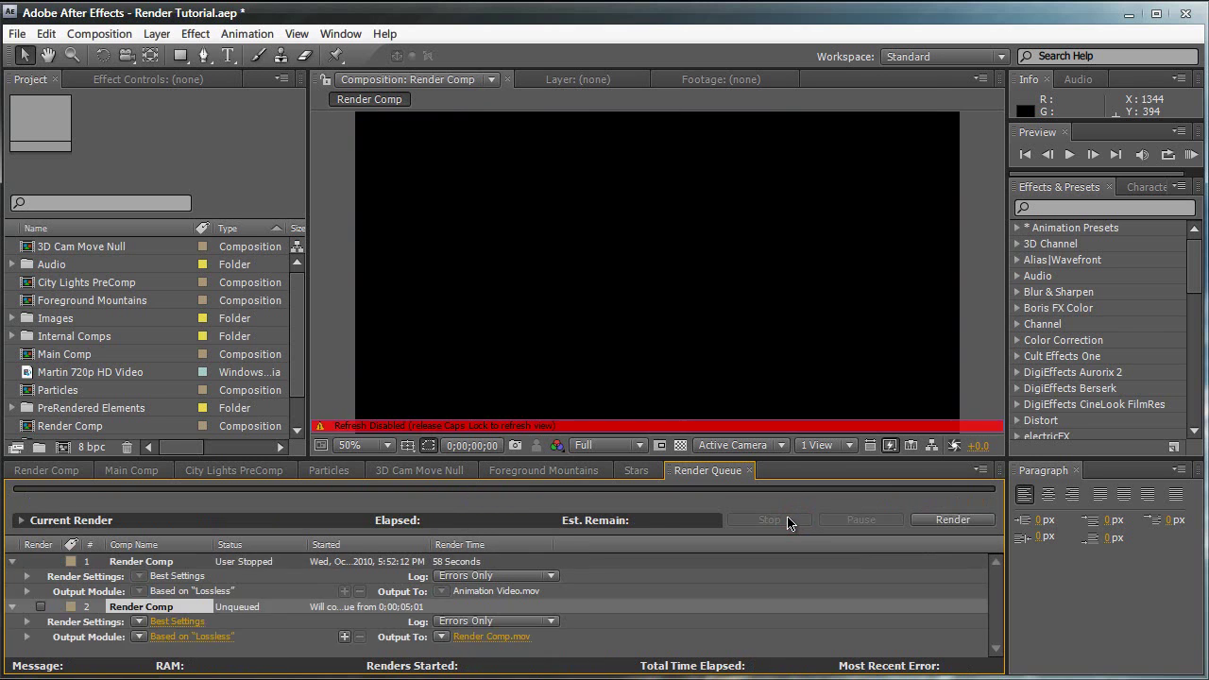